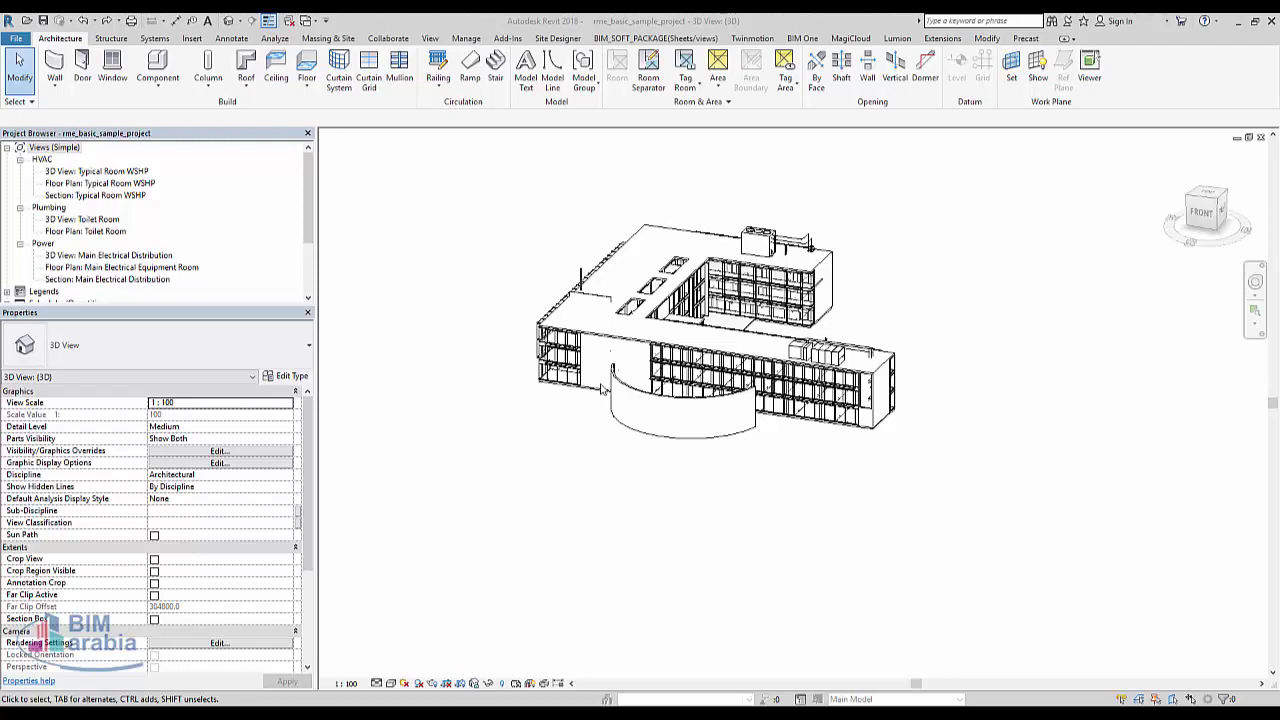
- Zoom in on the building's curved front wall in the 3D view
scroll(668, 397, up, 2)
scroll(668, 397, up, 2)
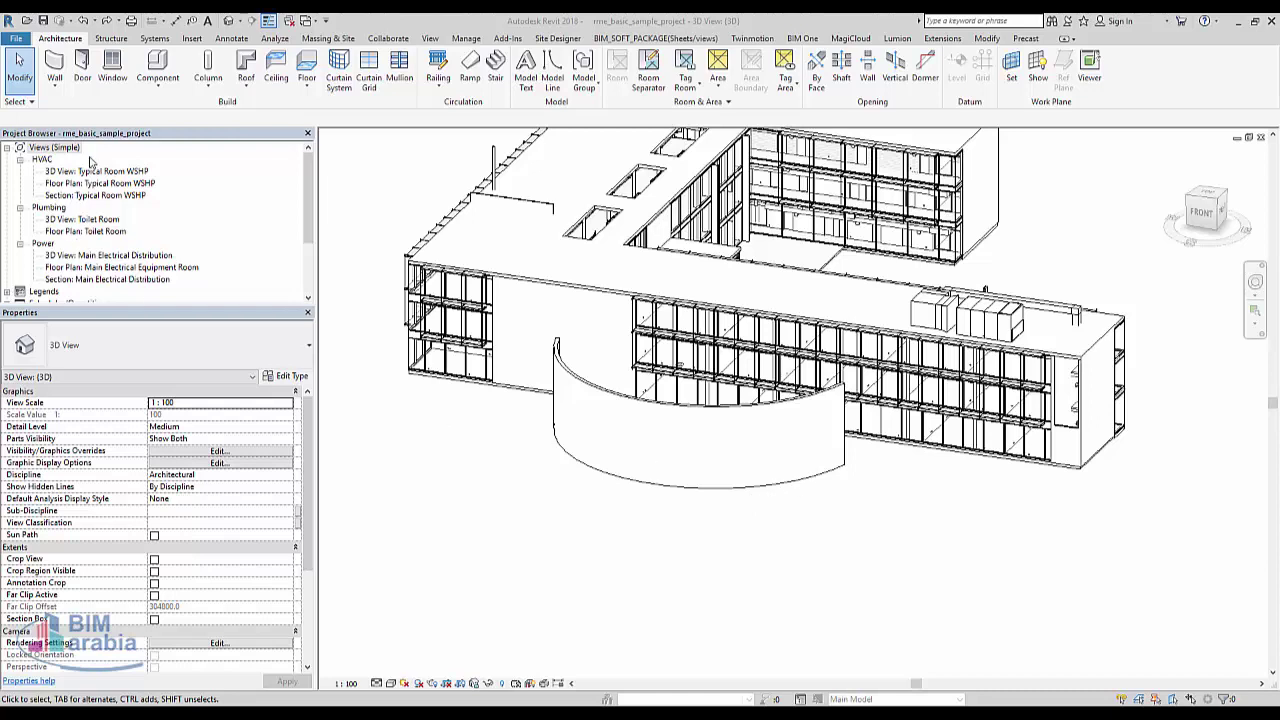
- Start Model Text in the project, accept the default text, then back out of it
click(526, 79)
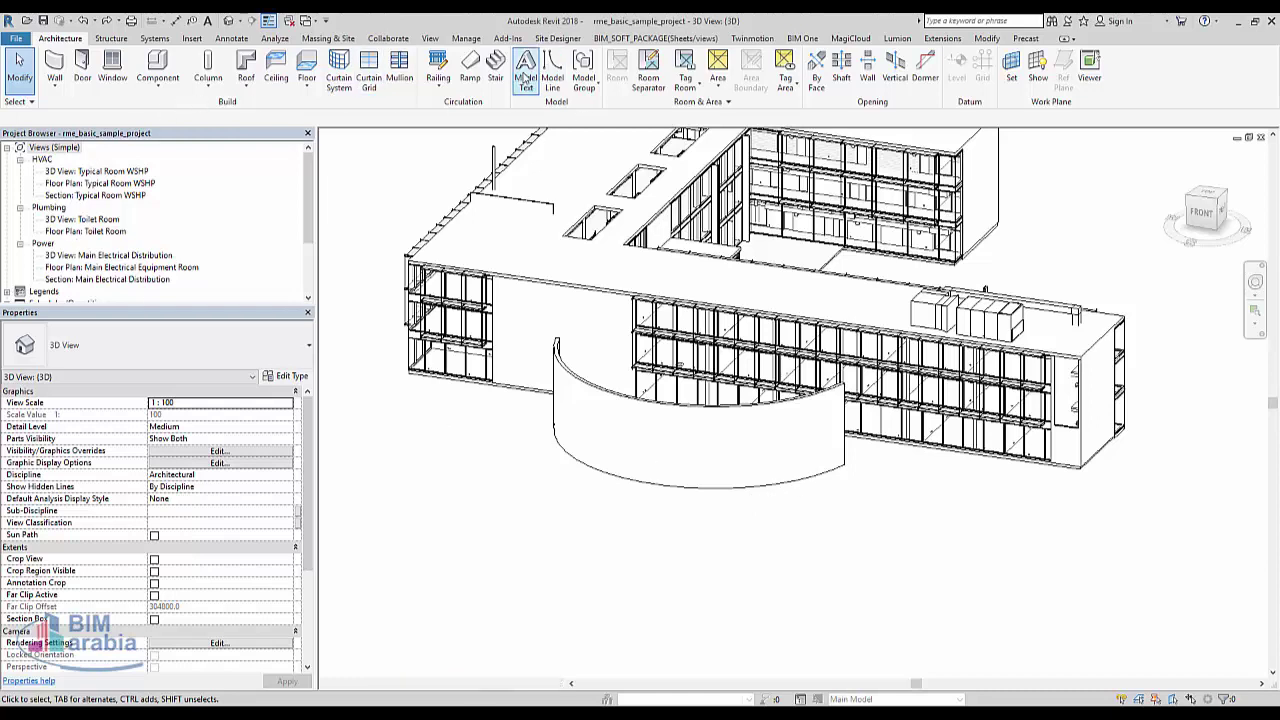
click(648, 451)
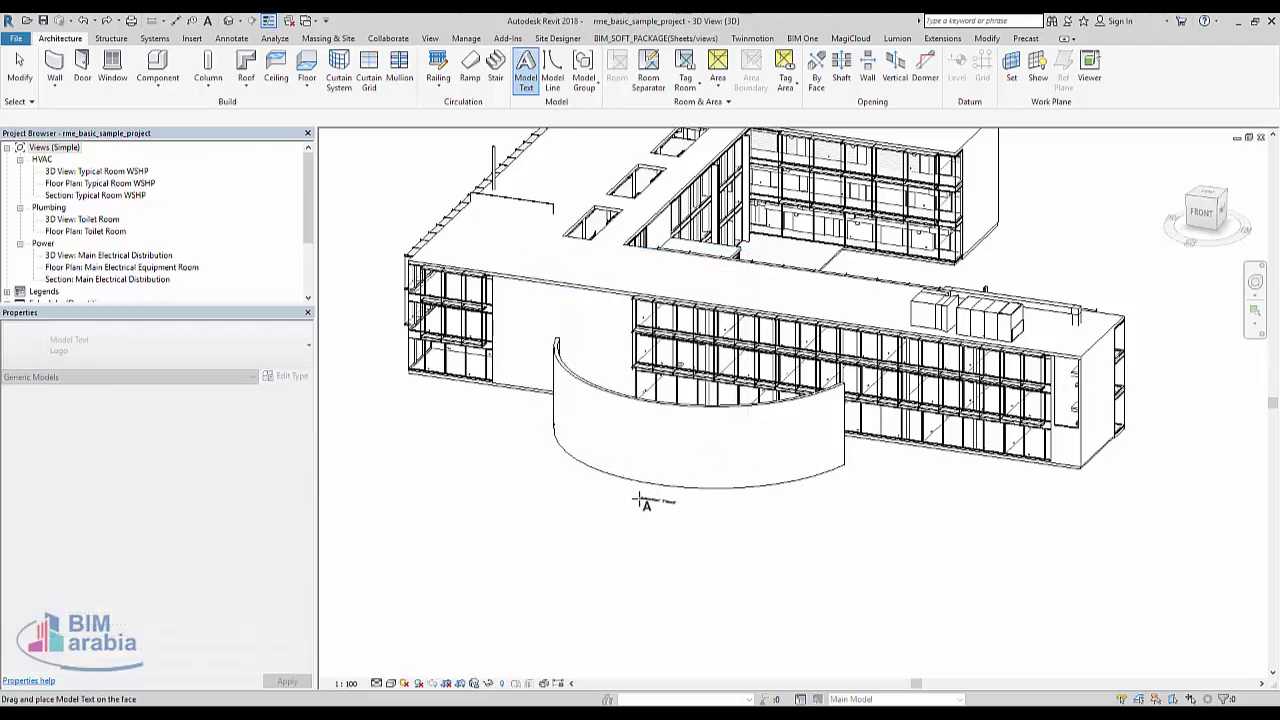
scroll(1112, 400, up, 3)
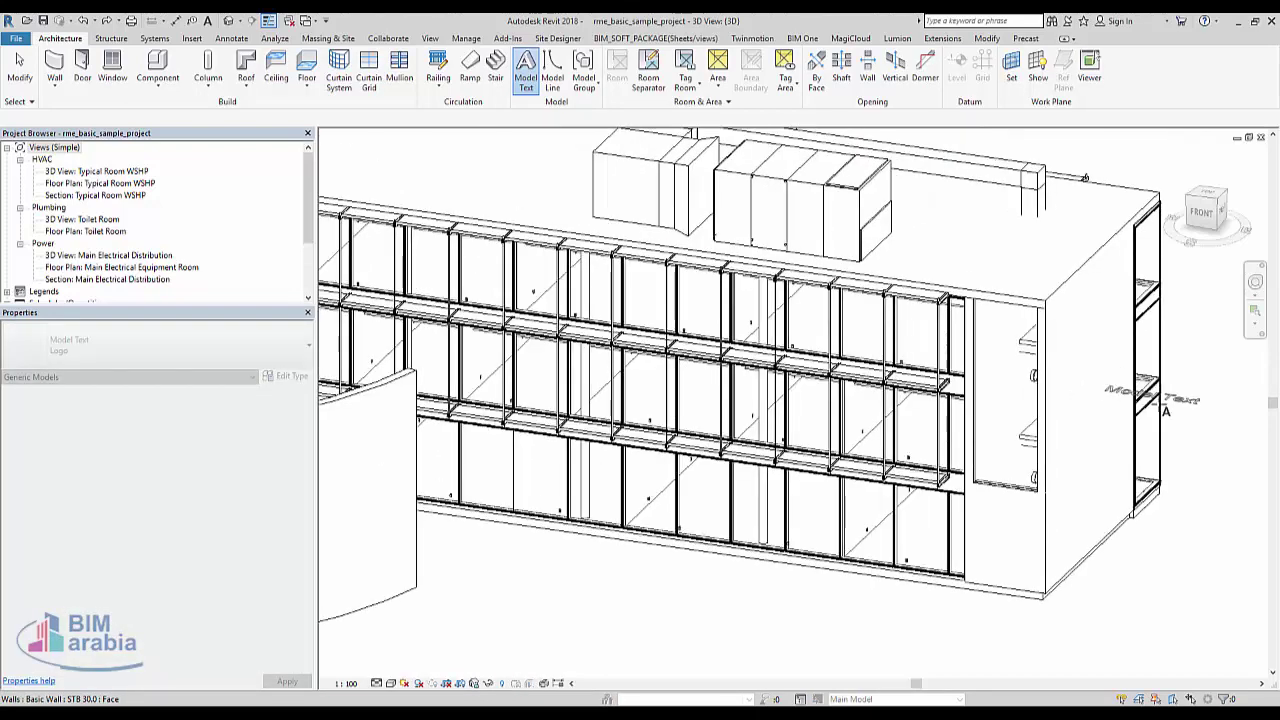
- Show the work plane grid and pick the end wall face as the work plane
click(1038, 65)
click(1011, 65)
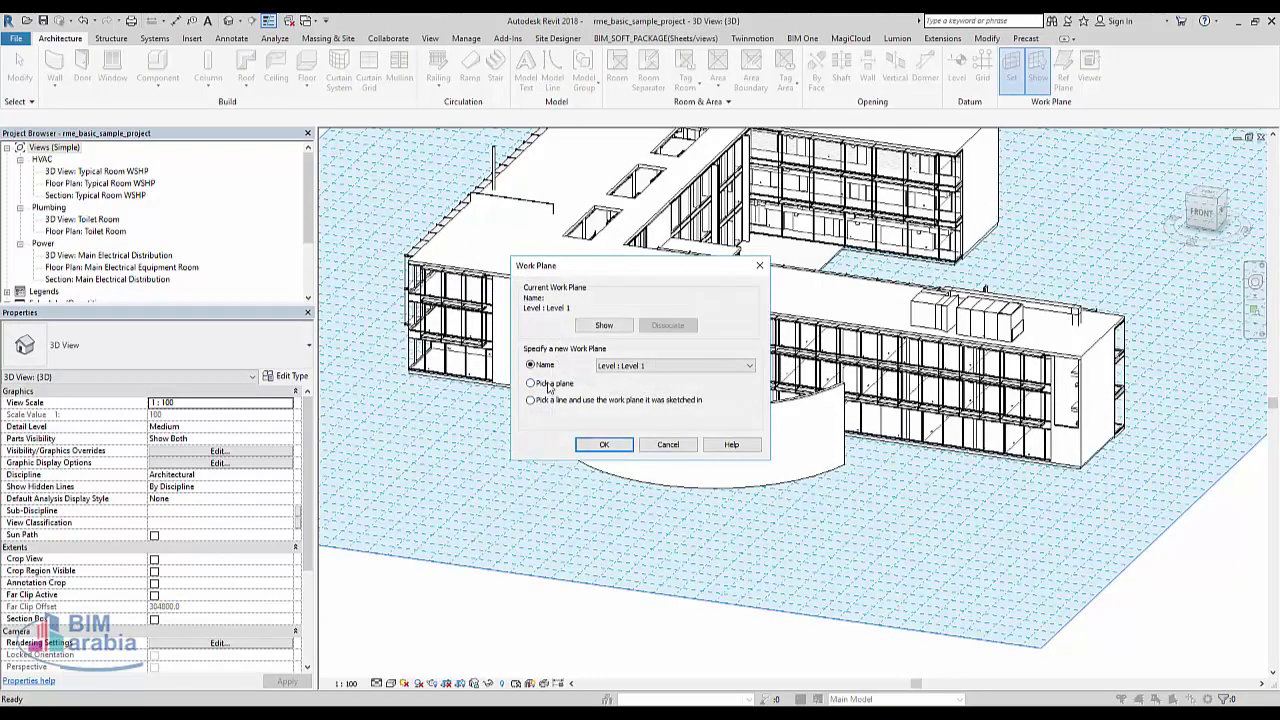
click(548, 388)
click(604, 444)
scroll(1107, 402, up, 2)
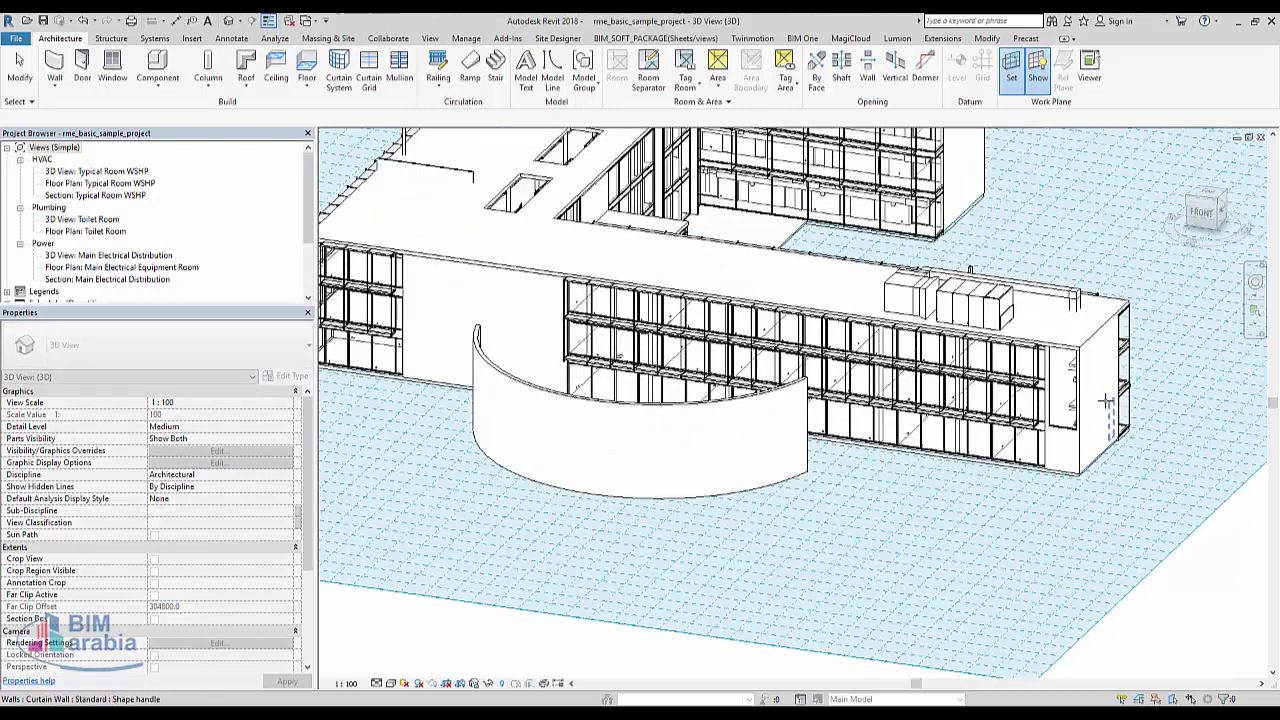
scroll(1107, 402, up, 2)
click(1100, 381)
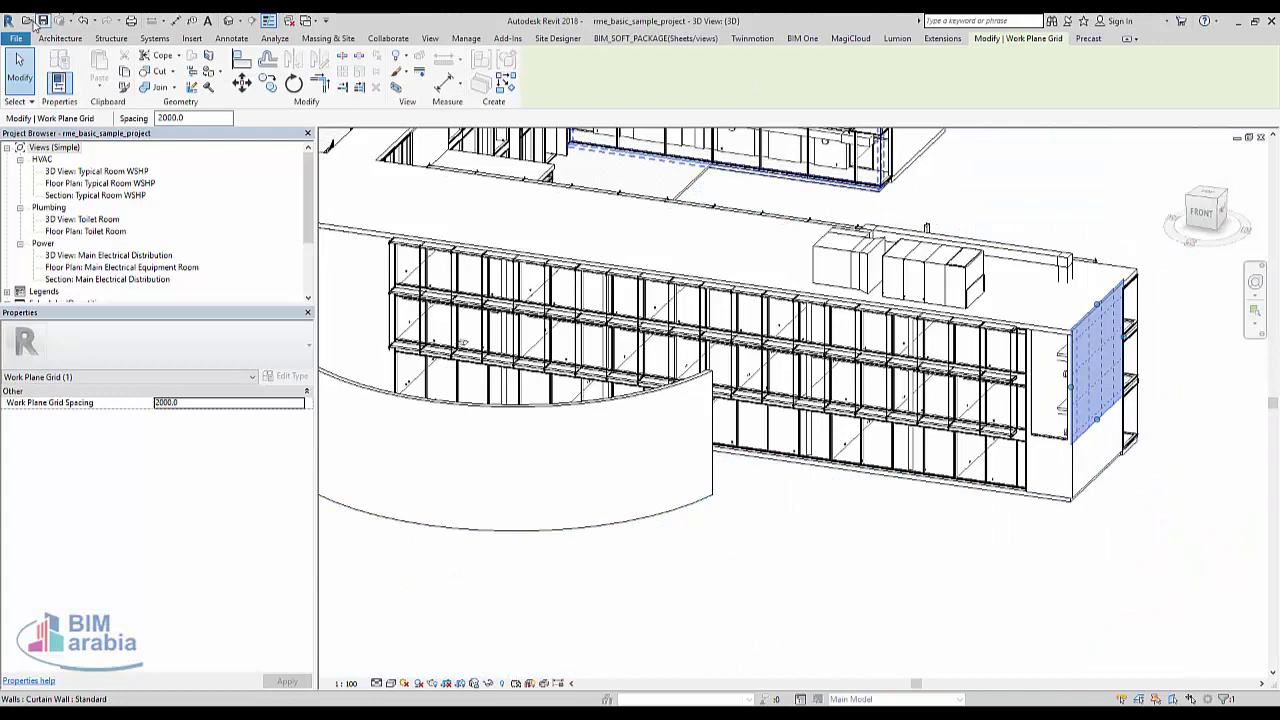
- Check the Work Plane settings show Basic Wall : STB 30.0 as current
click(60, 38)
click(1011, 75)
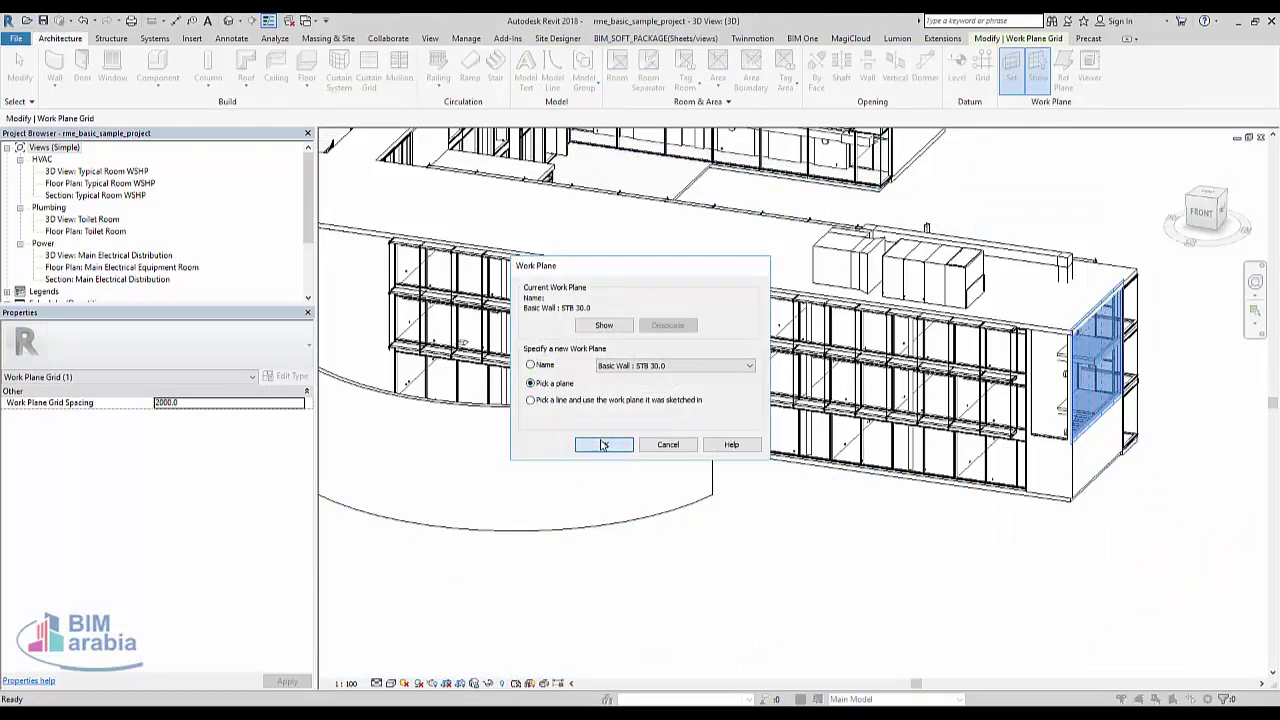
click(603, 444)
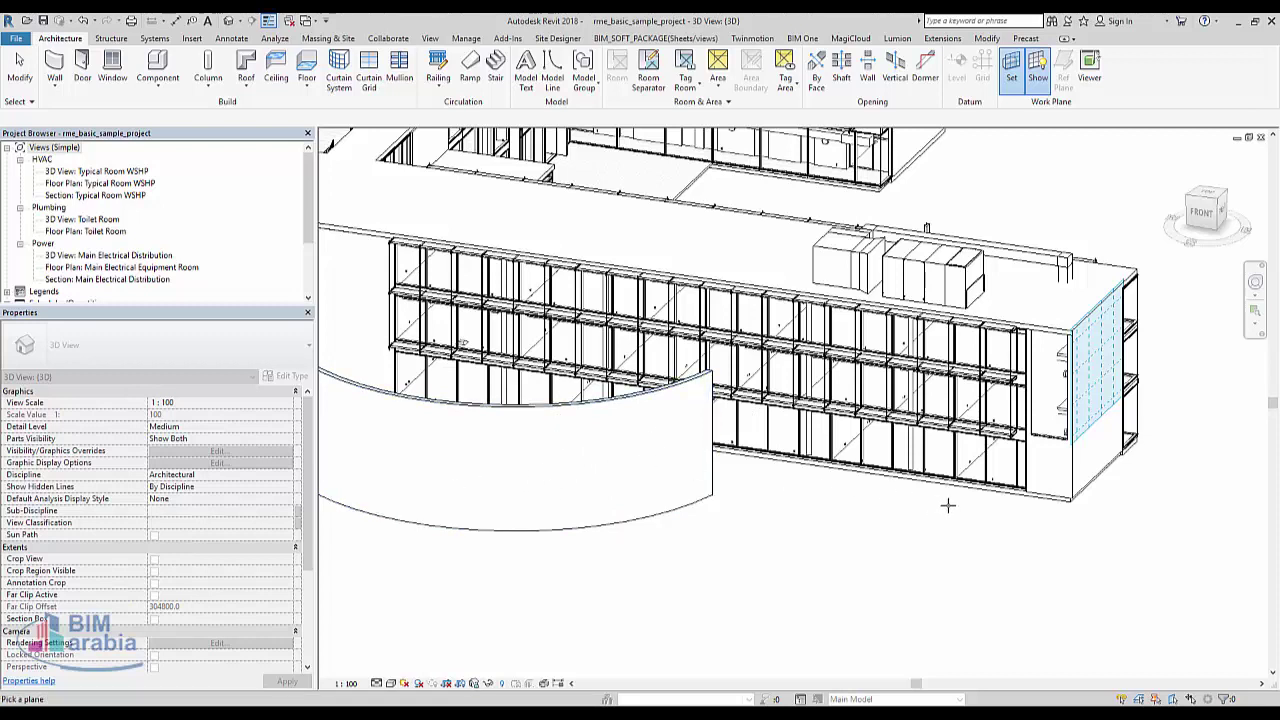
scroll(940, 541, down, 2)
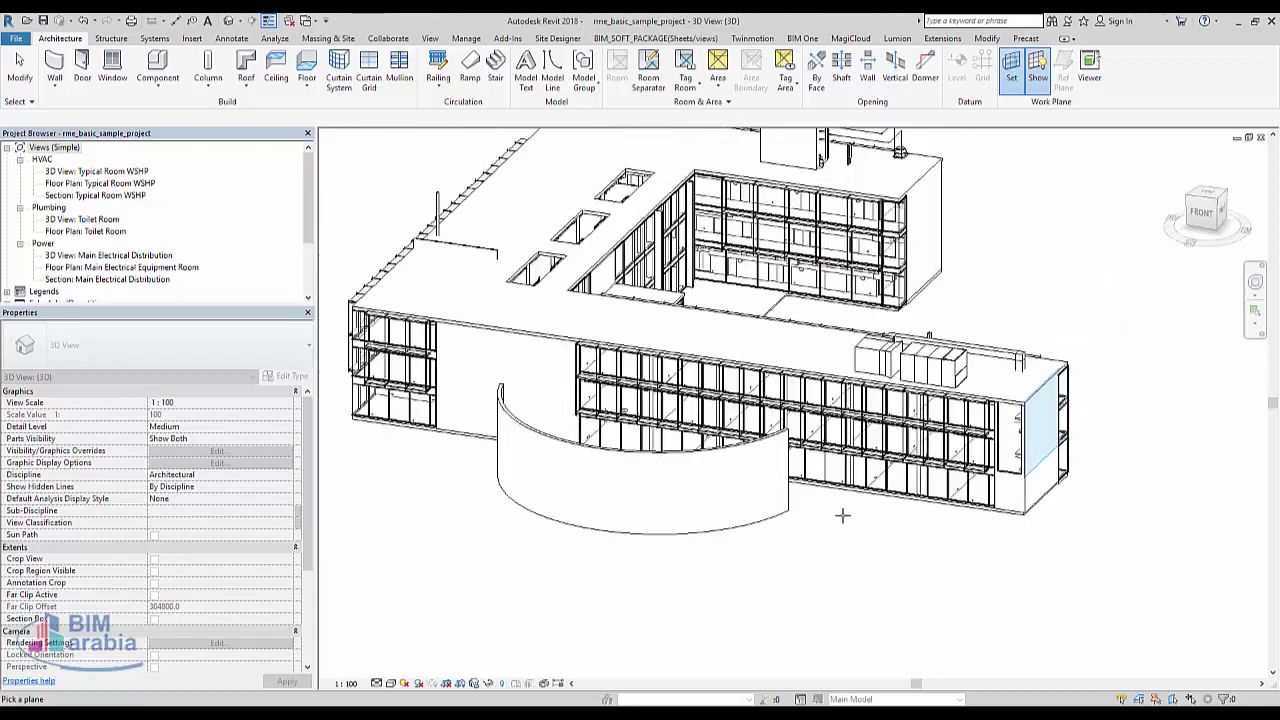
- Create a new family from the 'Generic Model face based.rft' template
click(16, 38)
mouse_move(45, 89)
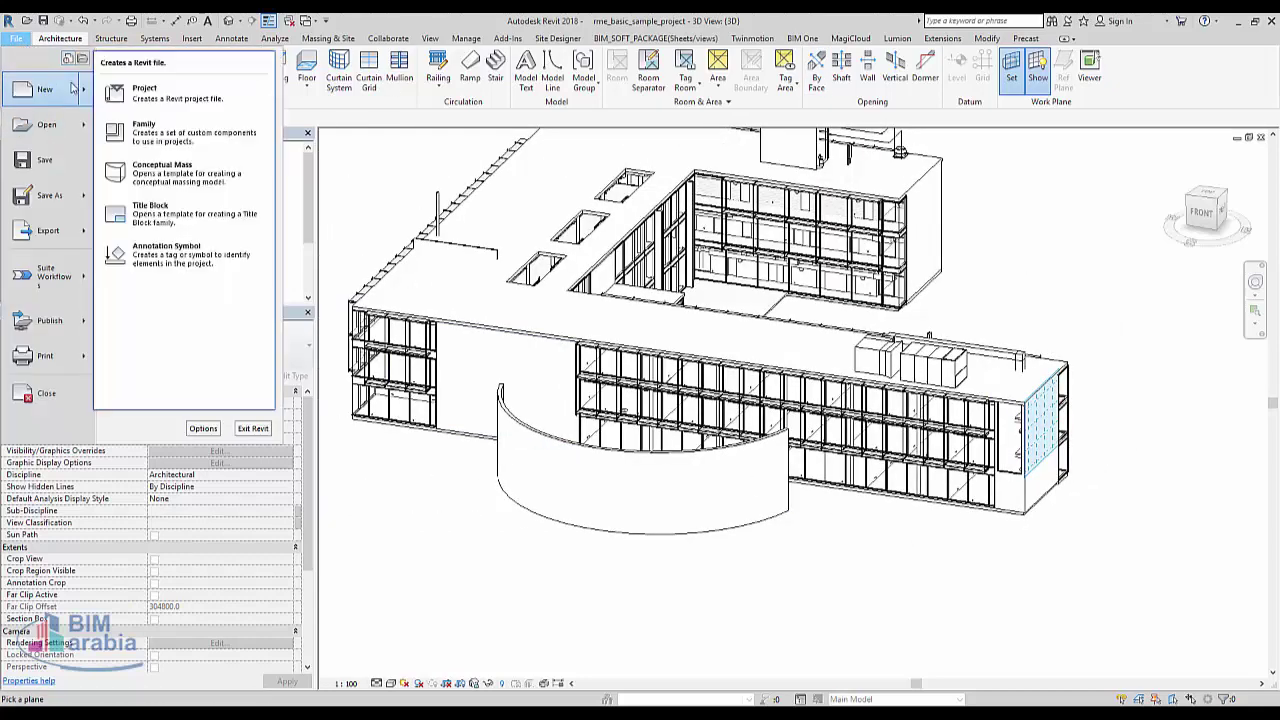
click(200, 165)
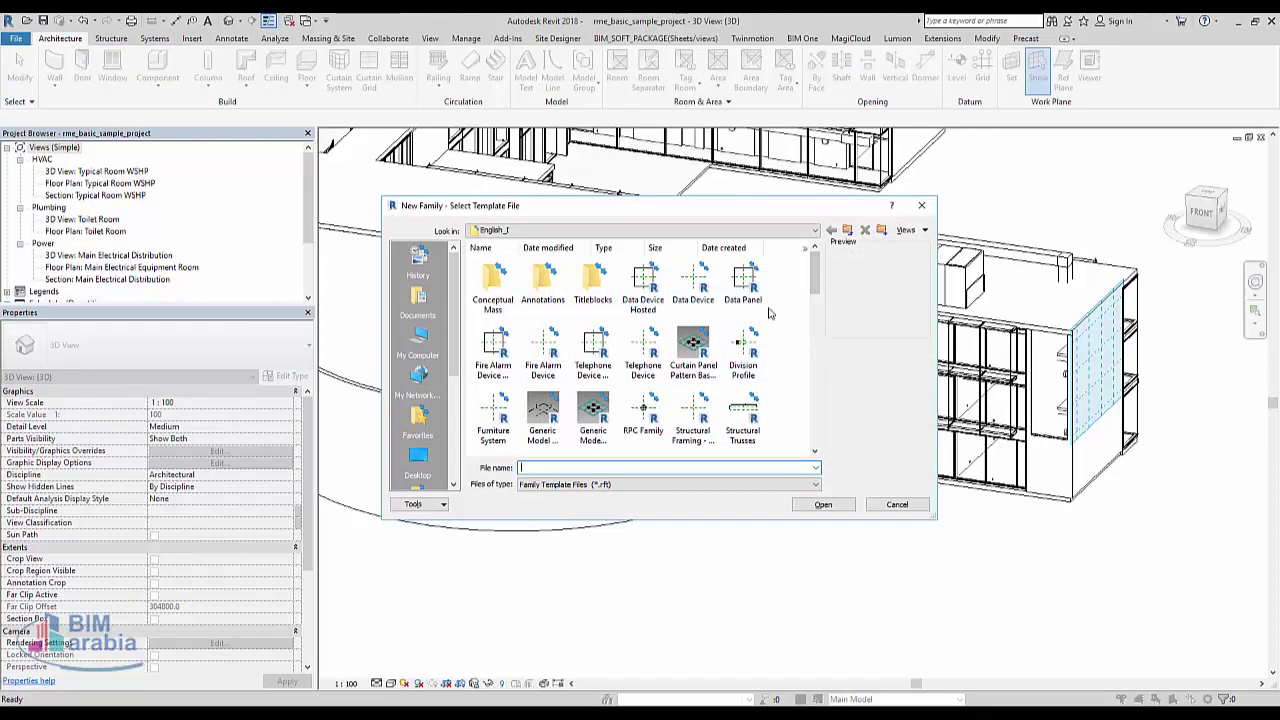
ctrl+scroll(768, 313, down, 3)
ctrl+scroll(768, 313, up, 1)
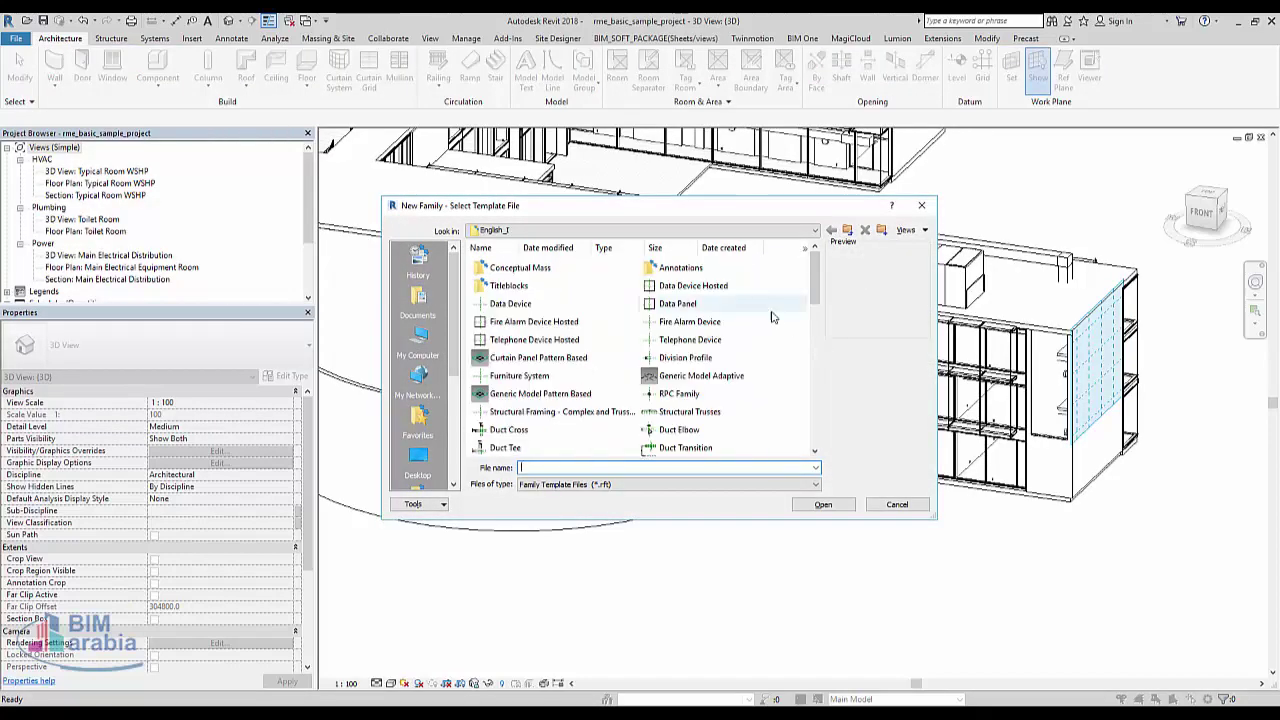
click(770, 308)
right_click(770, 313)
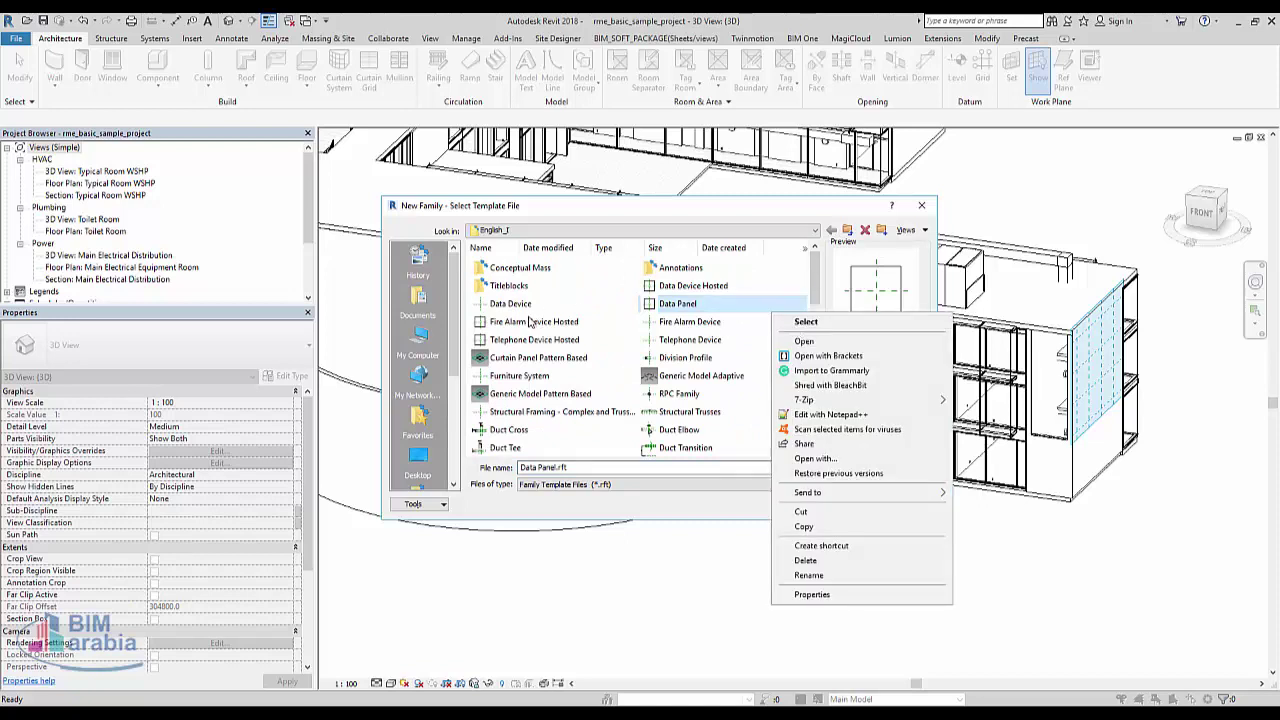
click(786, 264)
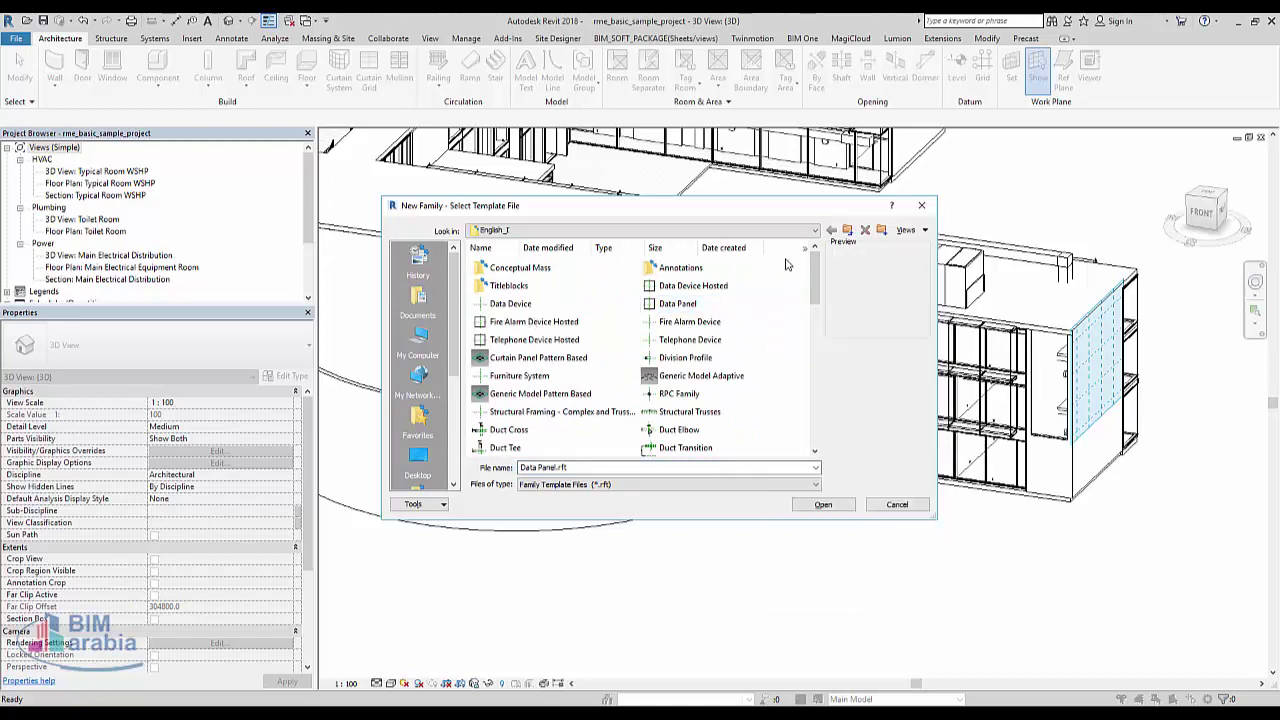
text(di)
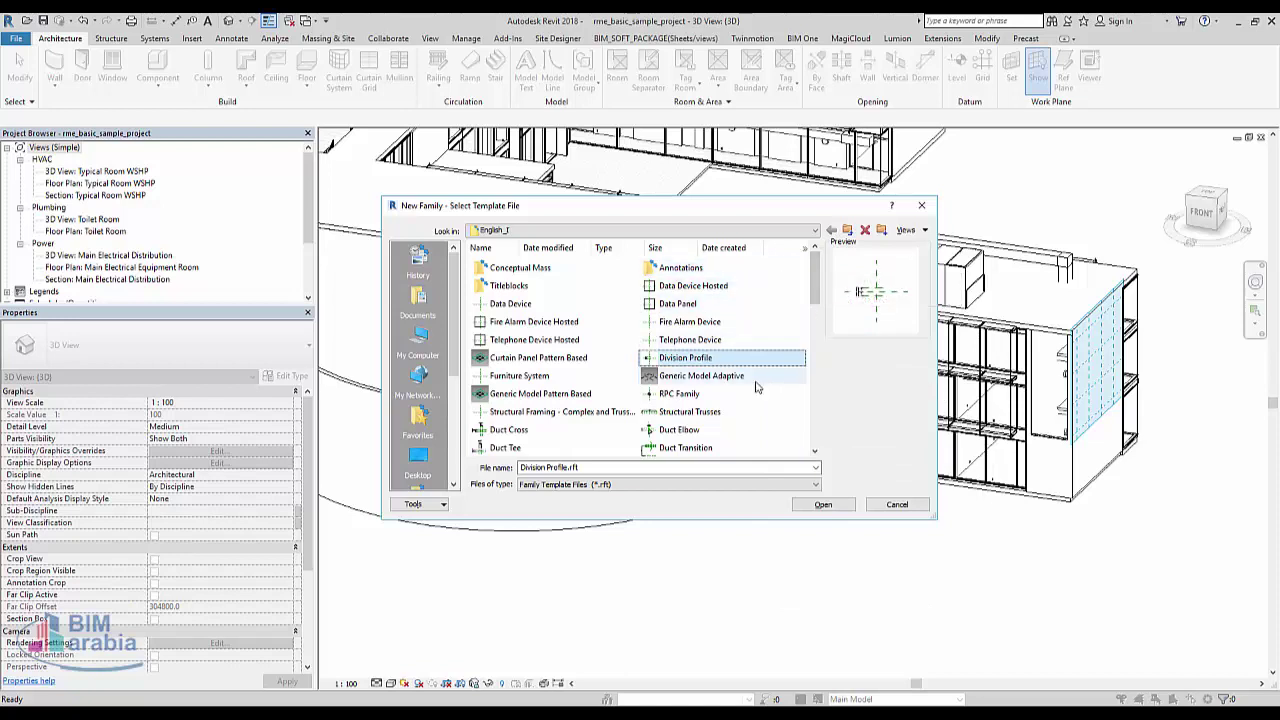
text(g)
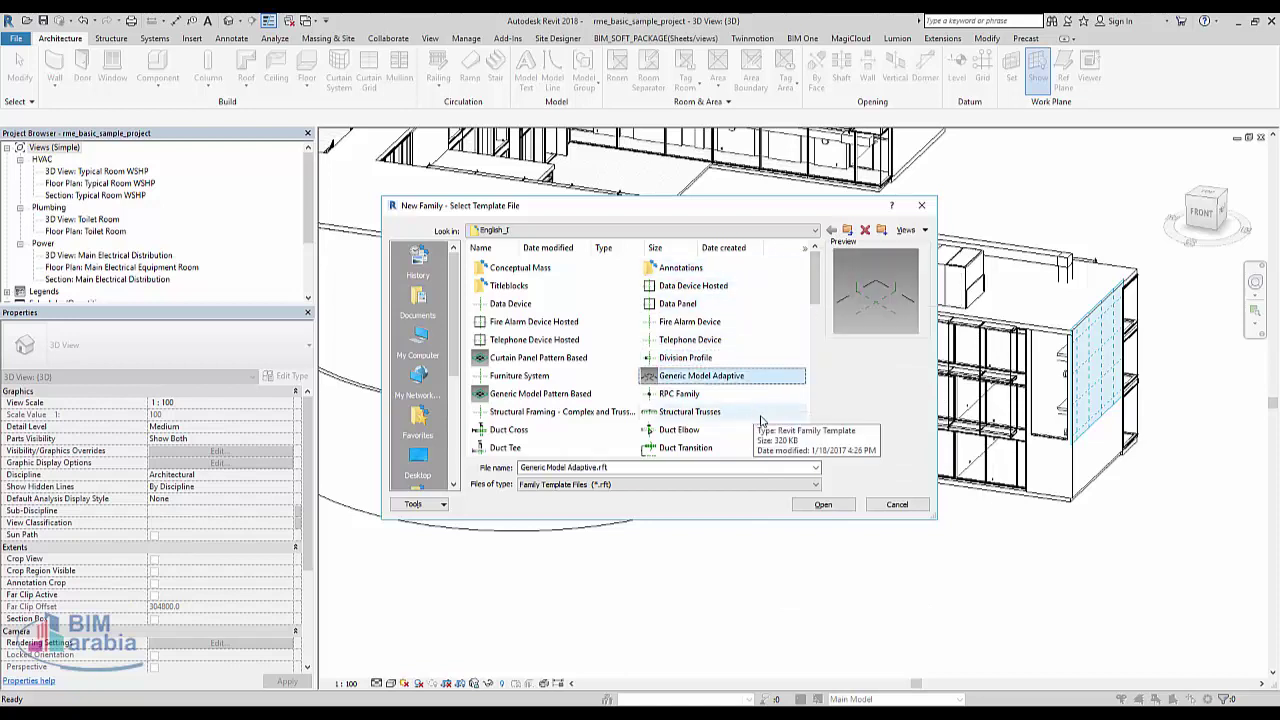
text(gg)
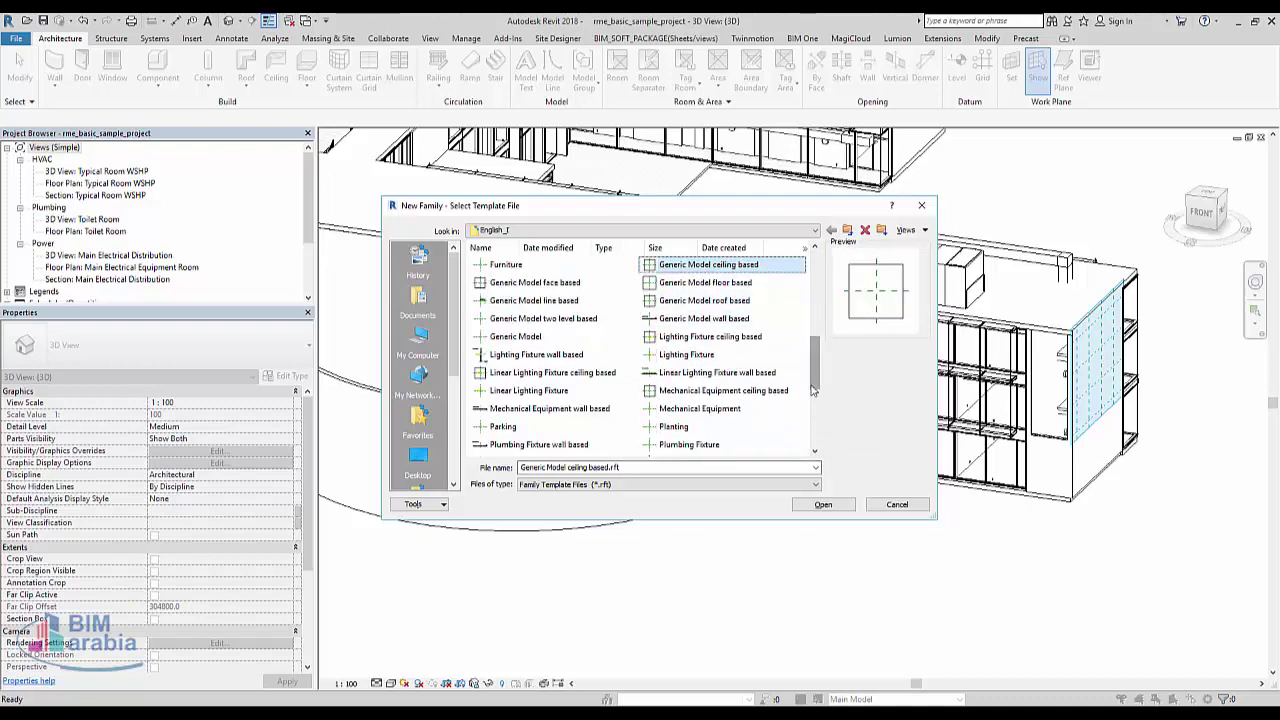
text(g)
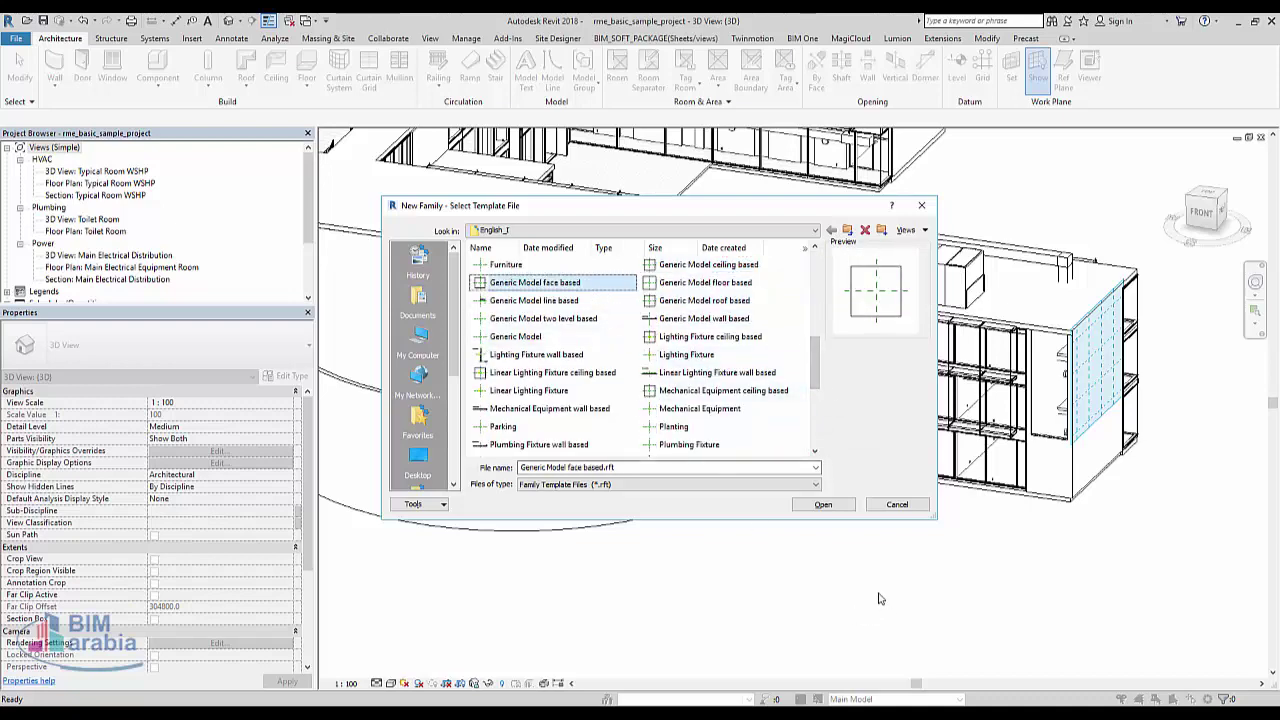
click(812, 508)
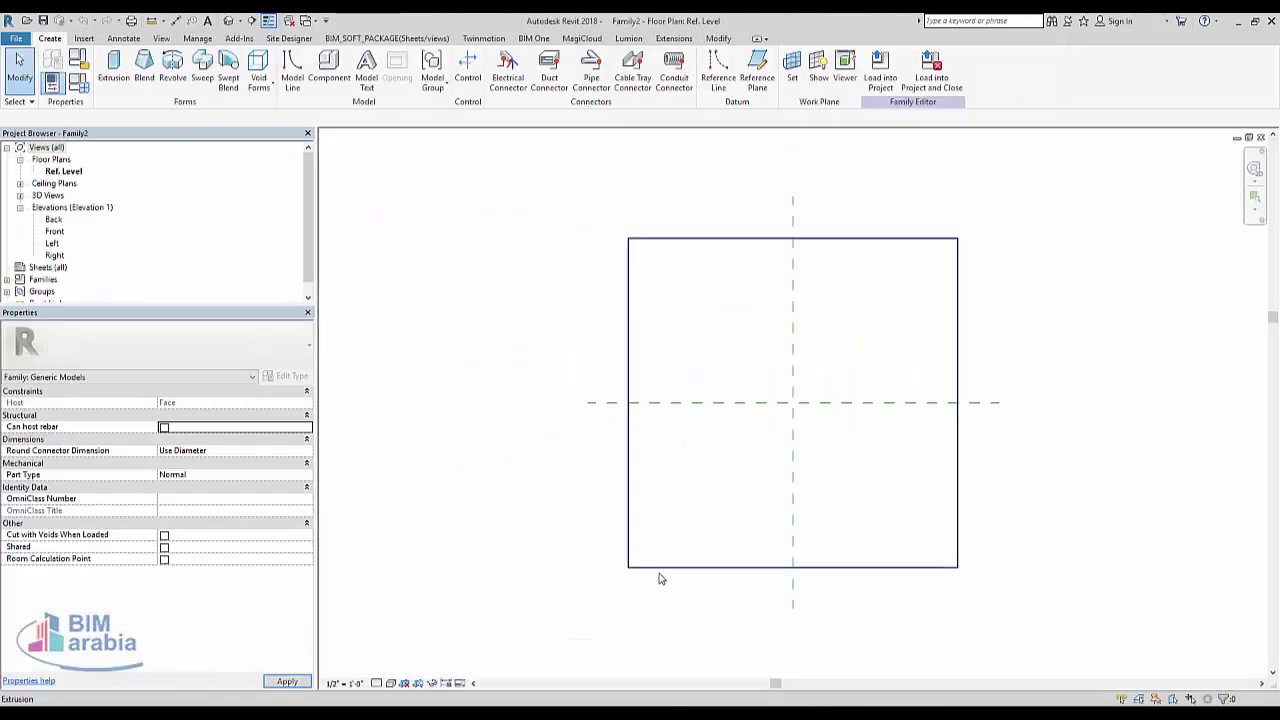
- Place a model text element where the reference planes cross, then select it
click(366, 70)
text(moaz)
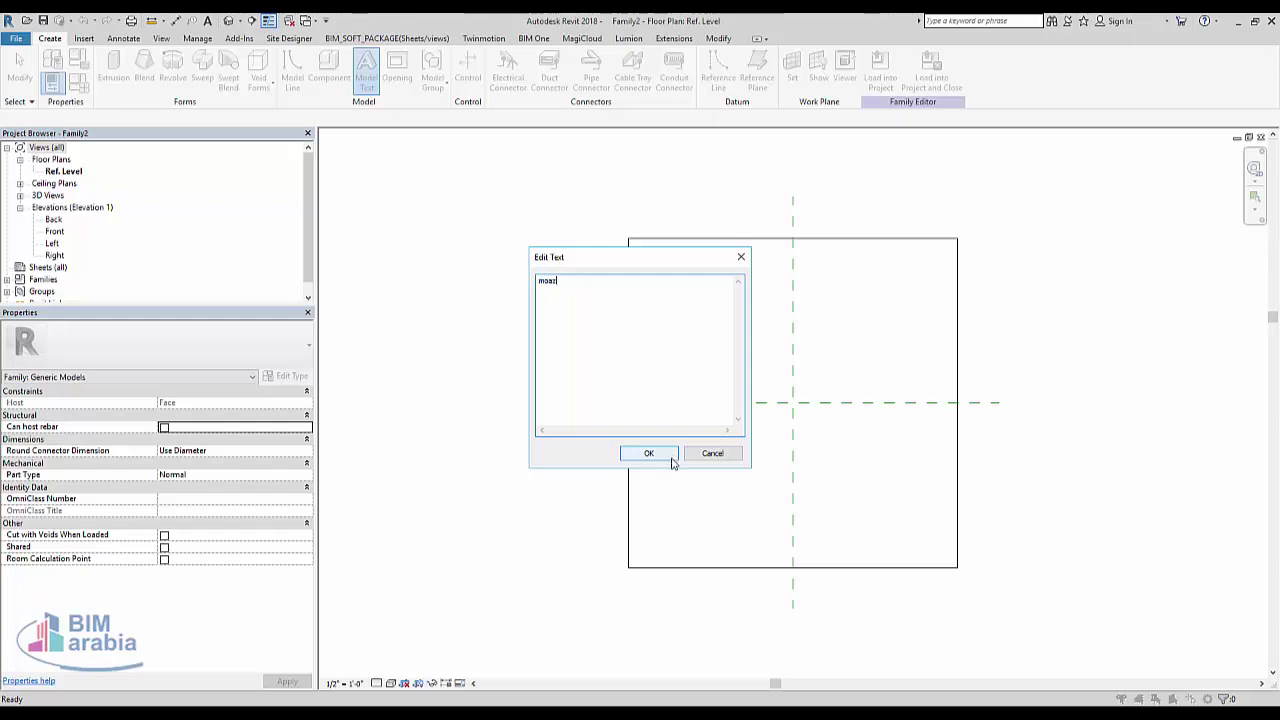
click(651, 455)
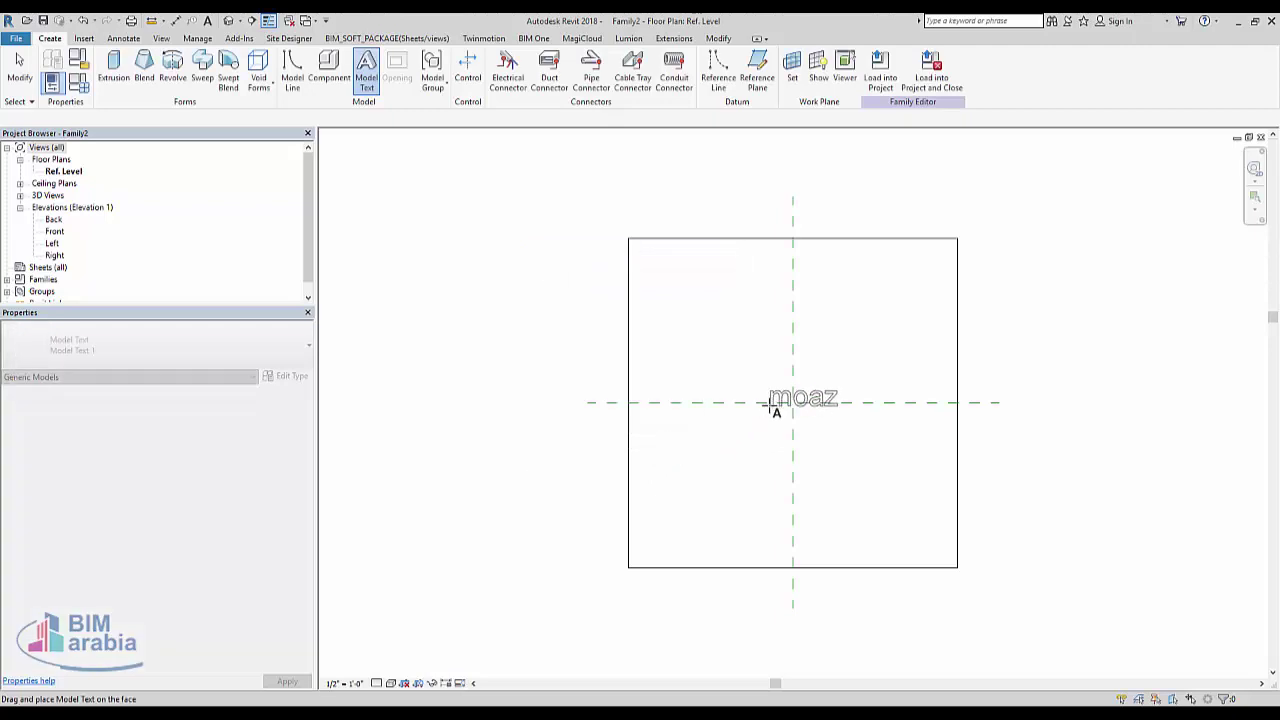
click(770, 400)
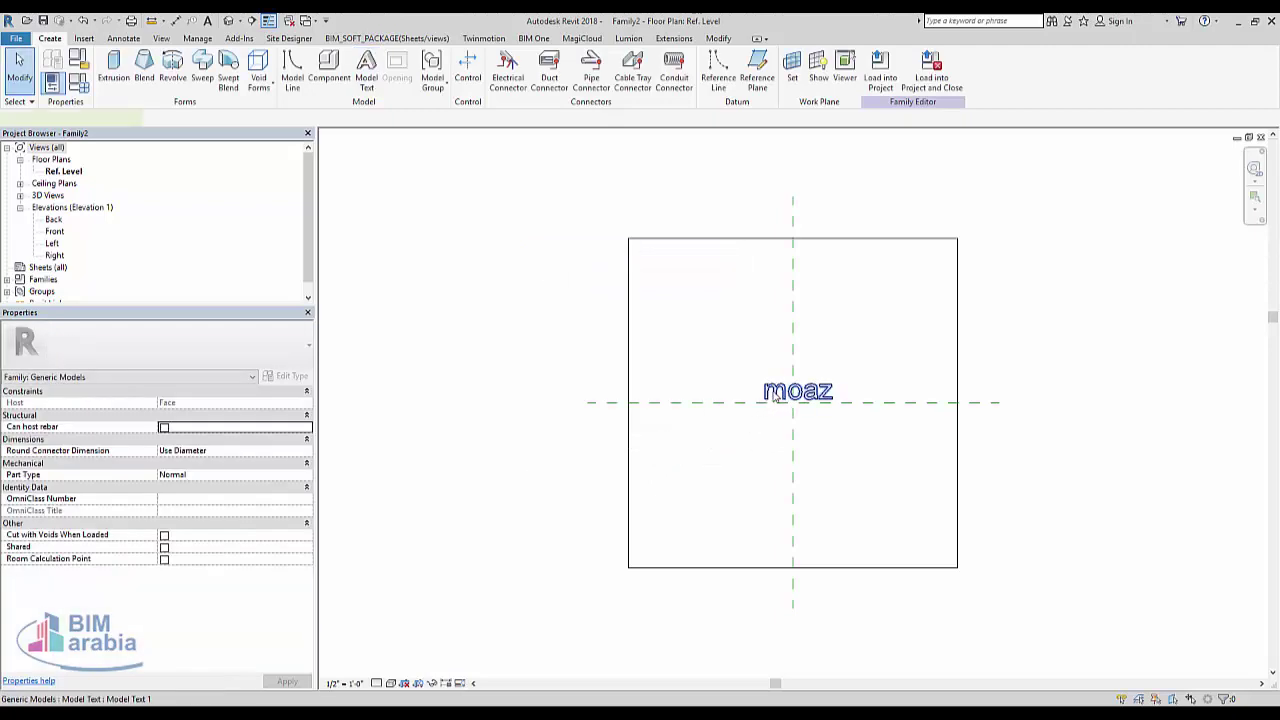
click(775, 396)
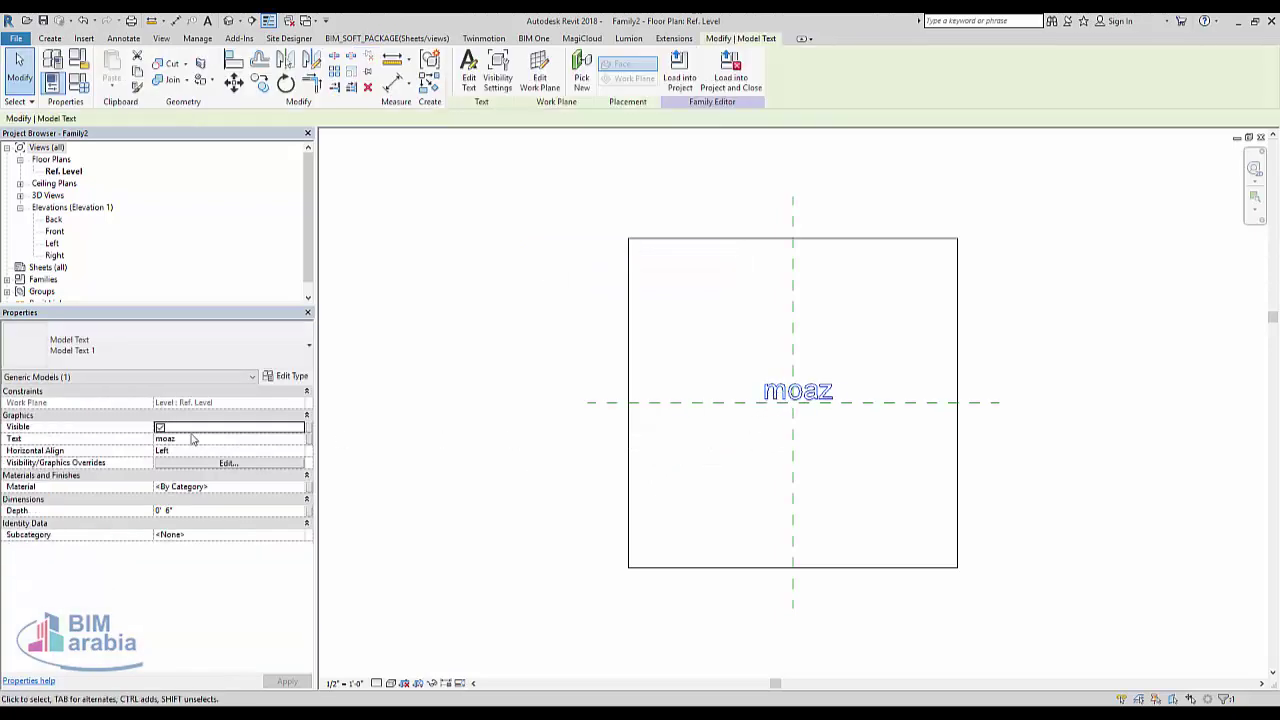
- Set the model text type's Text Size to 1' 0" in Type Properties
click(286, 375)
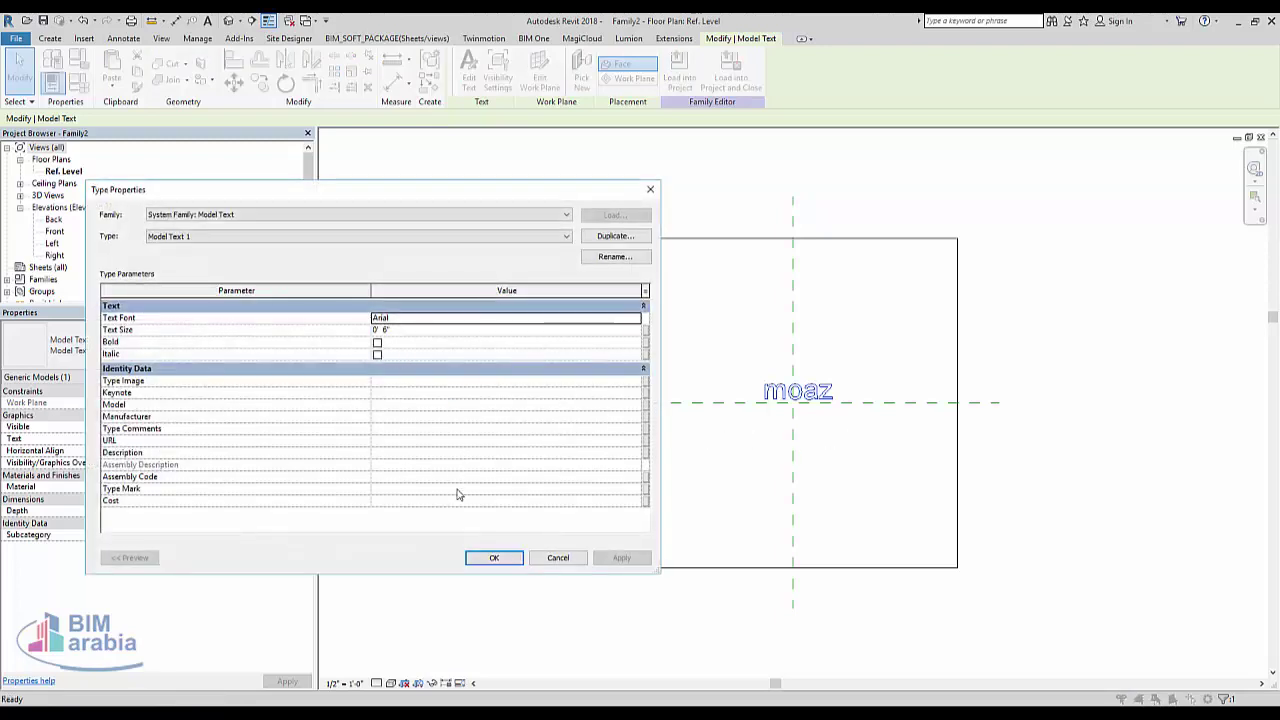
click(411, 331)
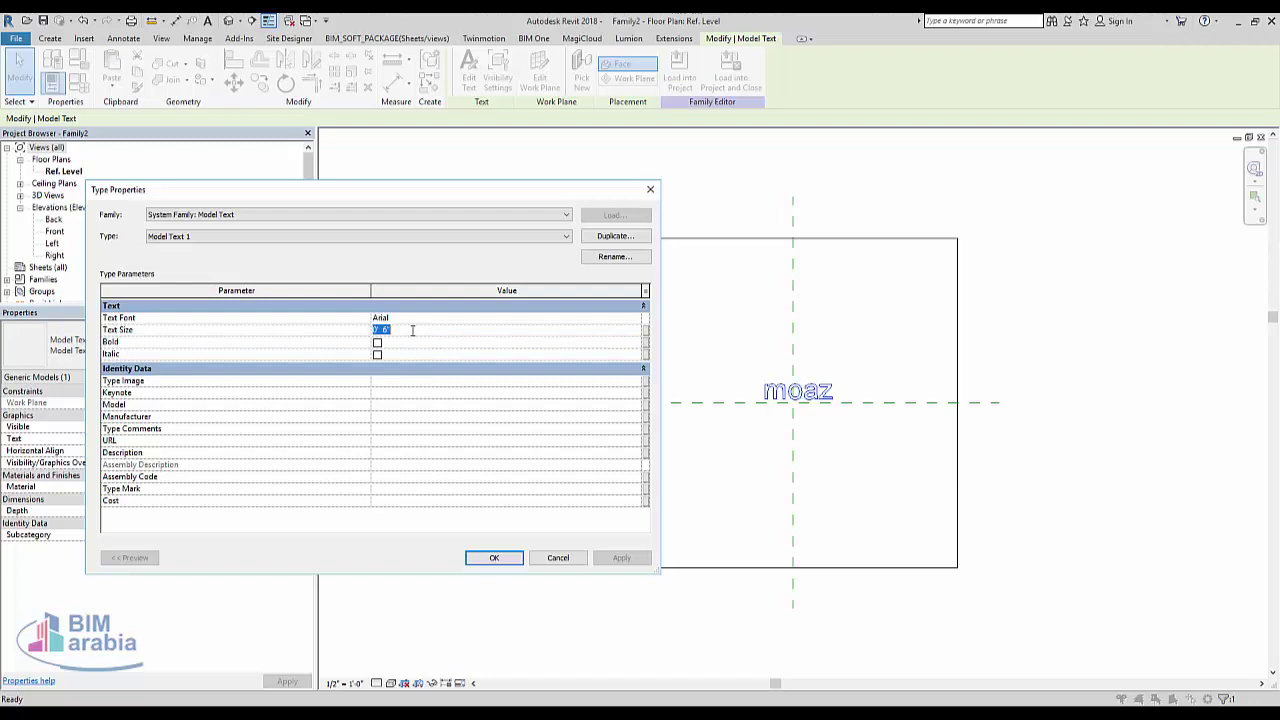
text(1)
click(430, 322)
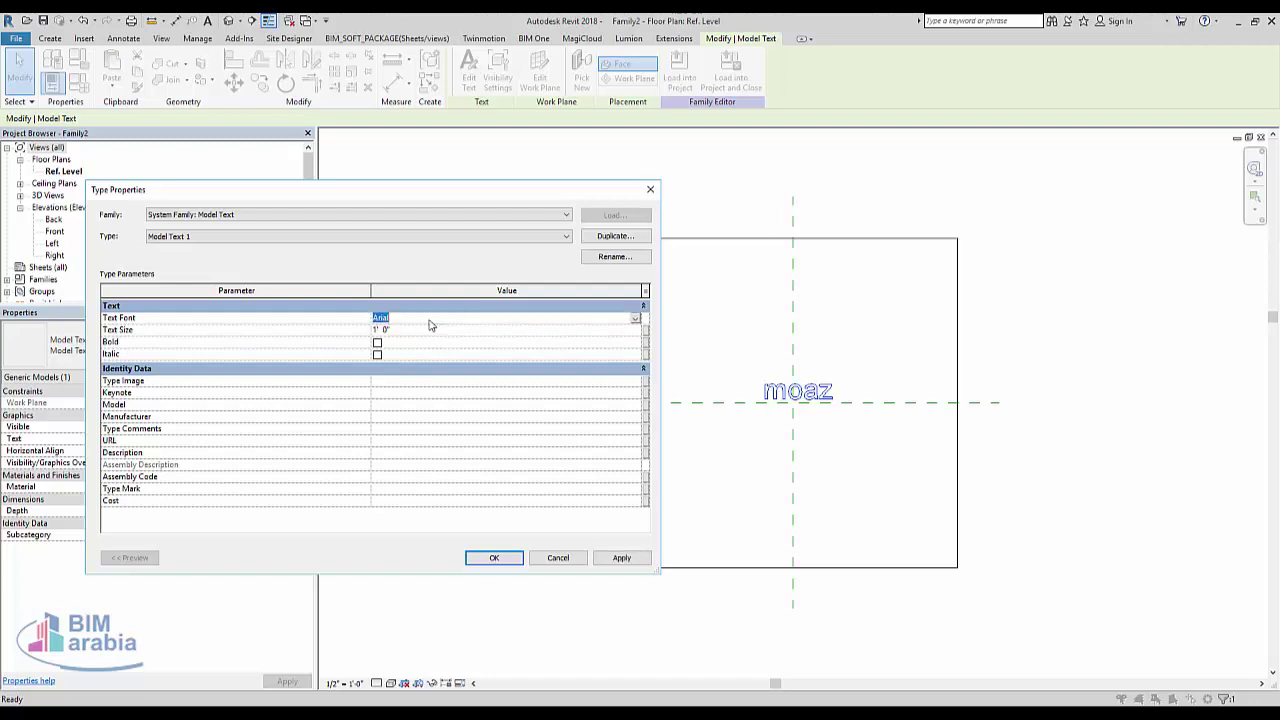
click(494, 557)
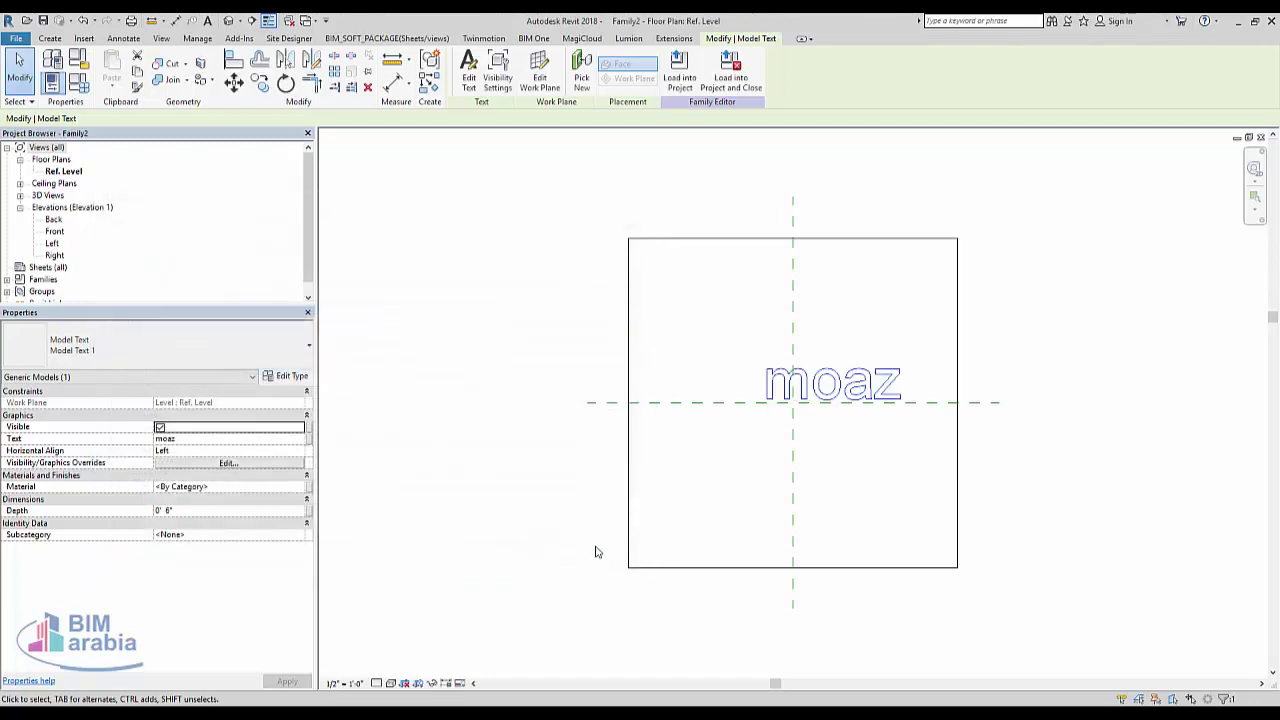
- Center the text, bind its Text to new instance parameter 'mo', and load the family into the project
drag(847, 386, 802, 386)
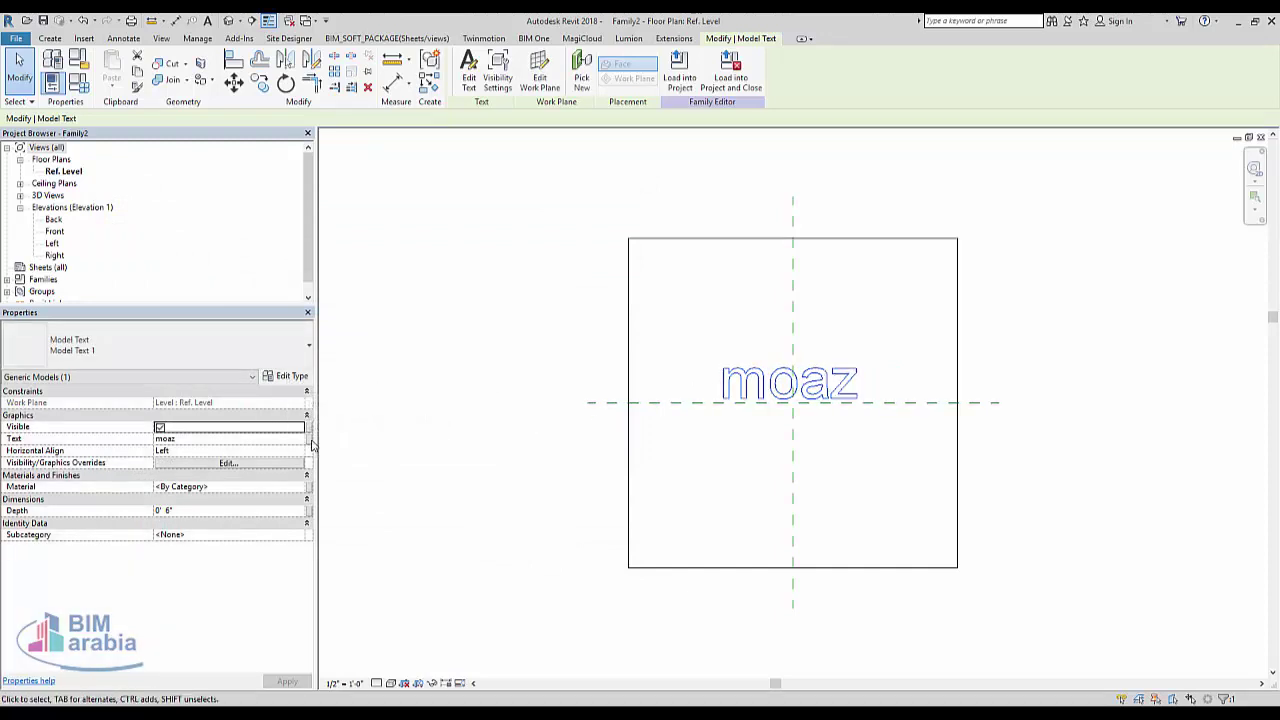
click(310, 441)
click(542, 448)
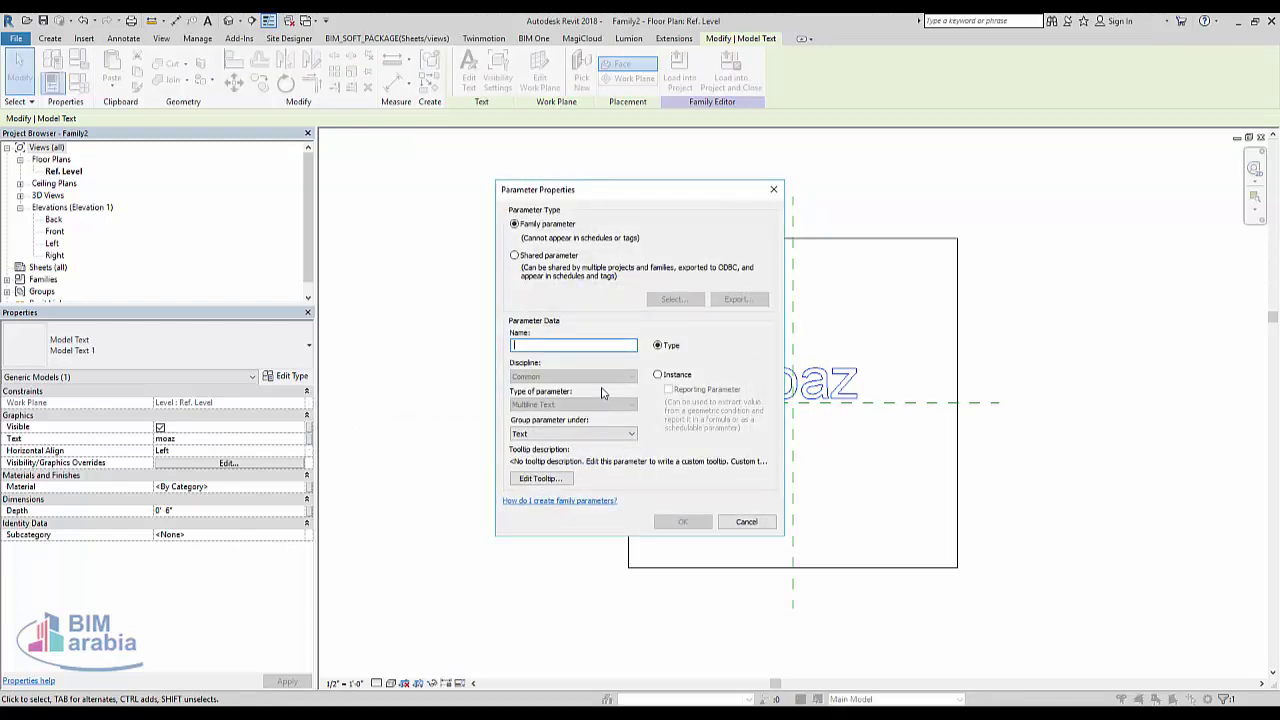
text(mo)
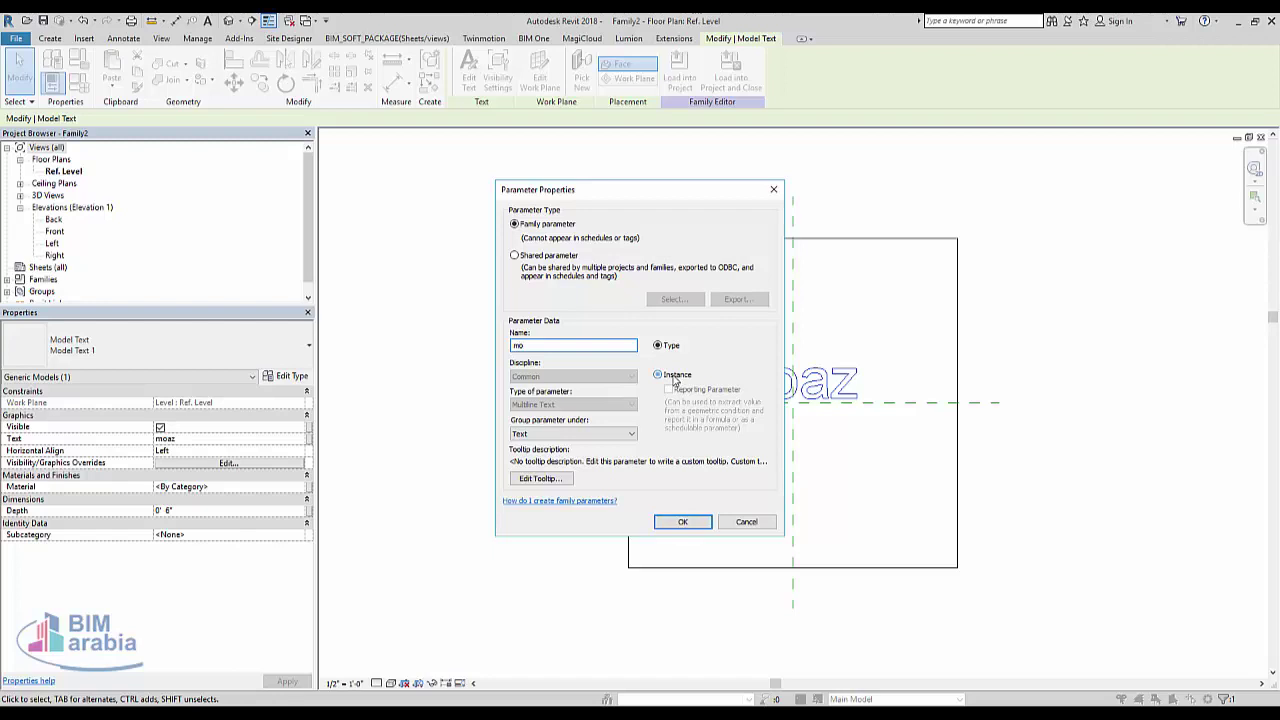
click(675, 380)
click(680, 521)
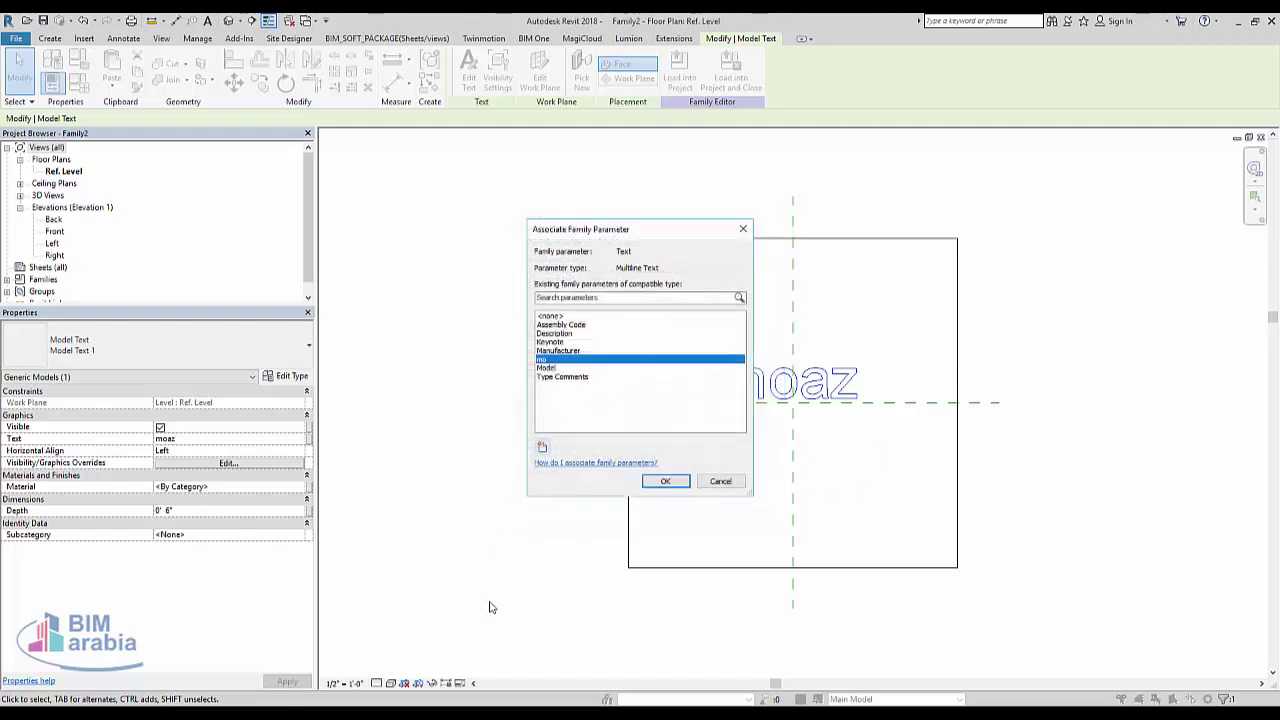
click(666, 482)
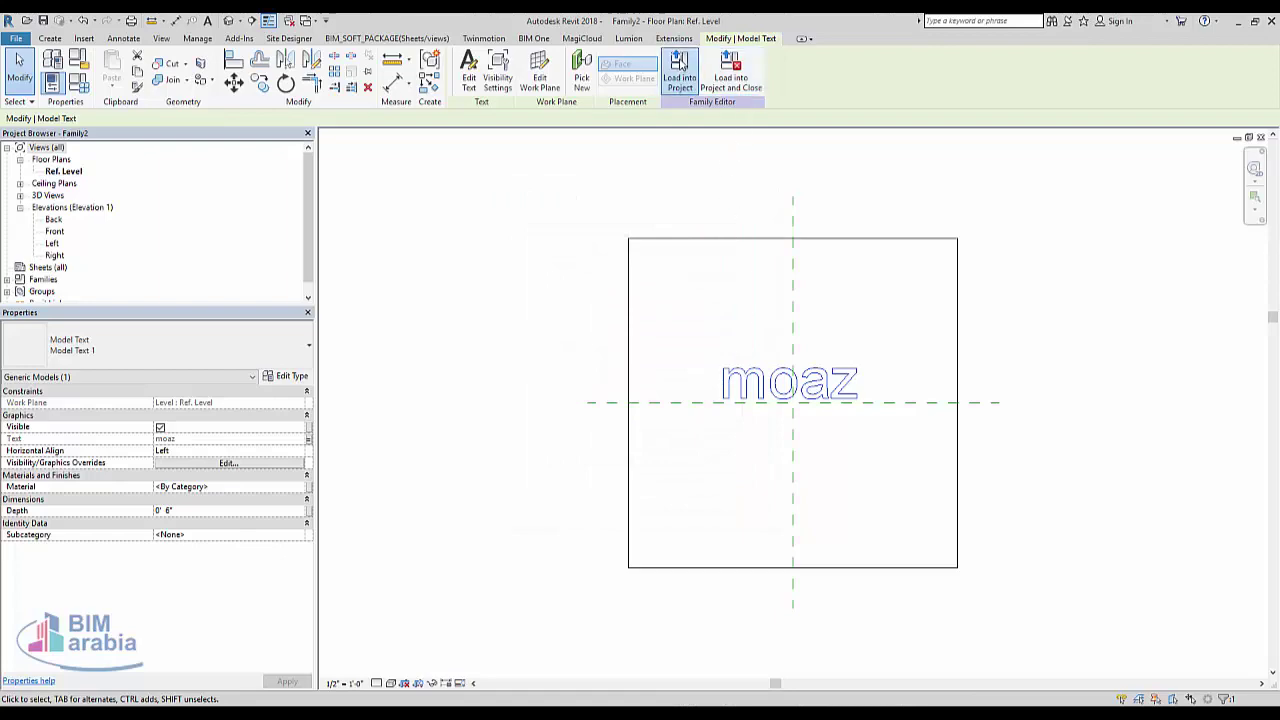
click(679, 66)
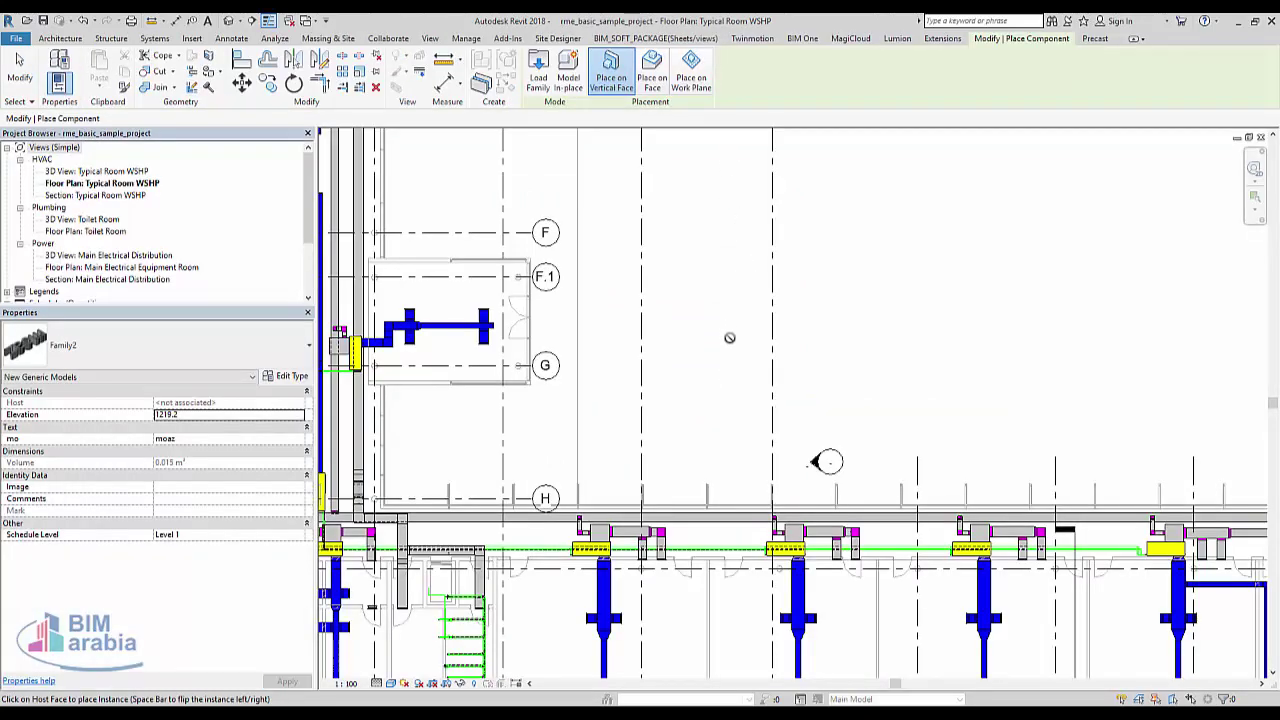
- Place one Family2 instance on the curved wall face in the 3D view and select it
scroll(729, 337, down, 3)
click(229, 20)
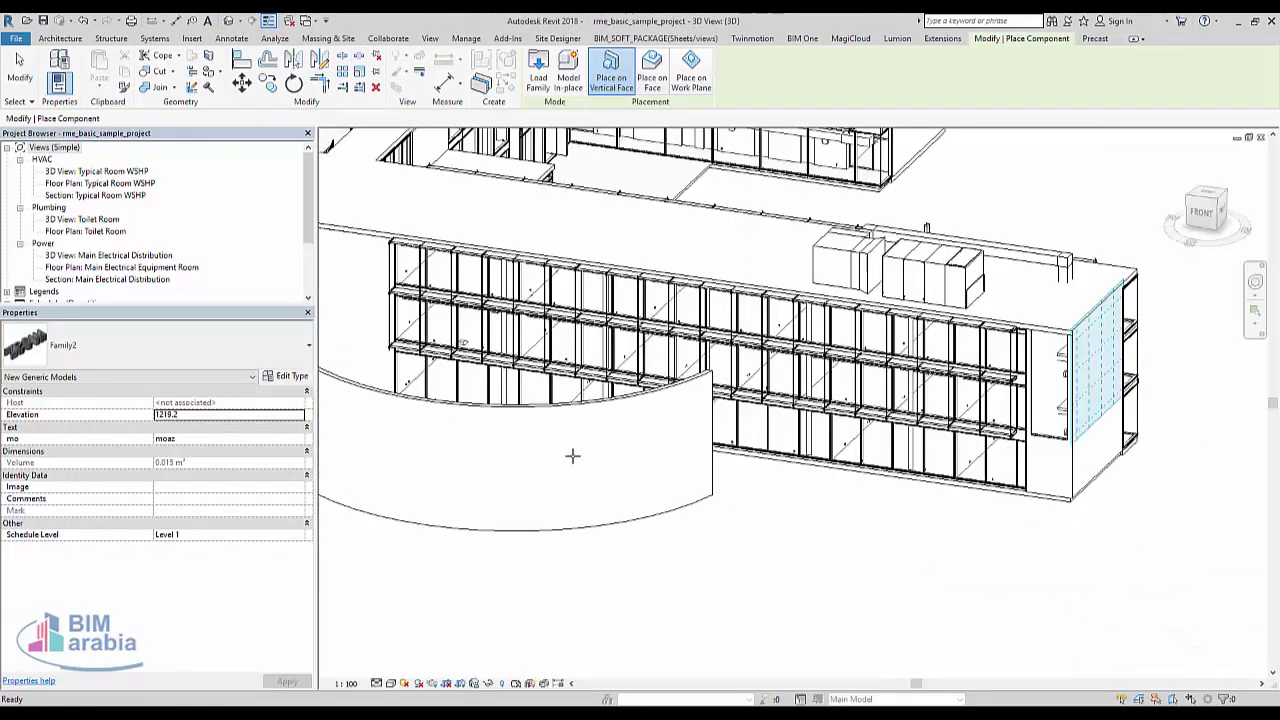
scroll(634, 514, up, 3)
scroll(863, 486, up, 5)
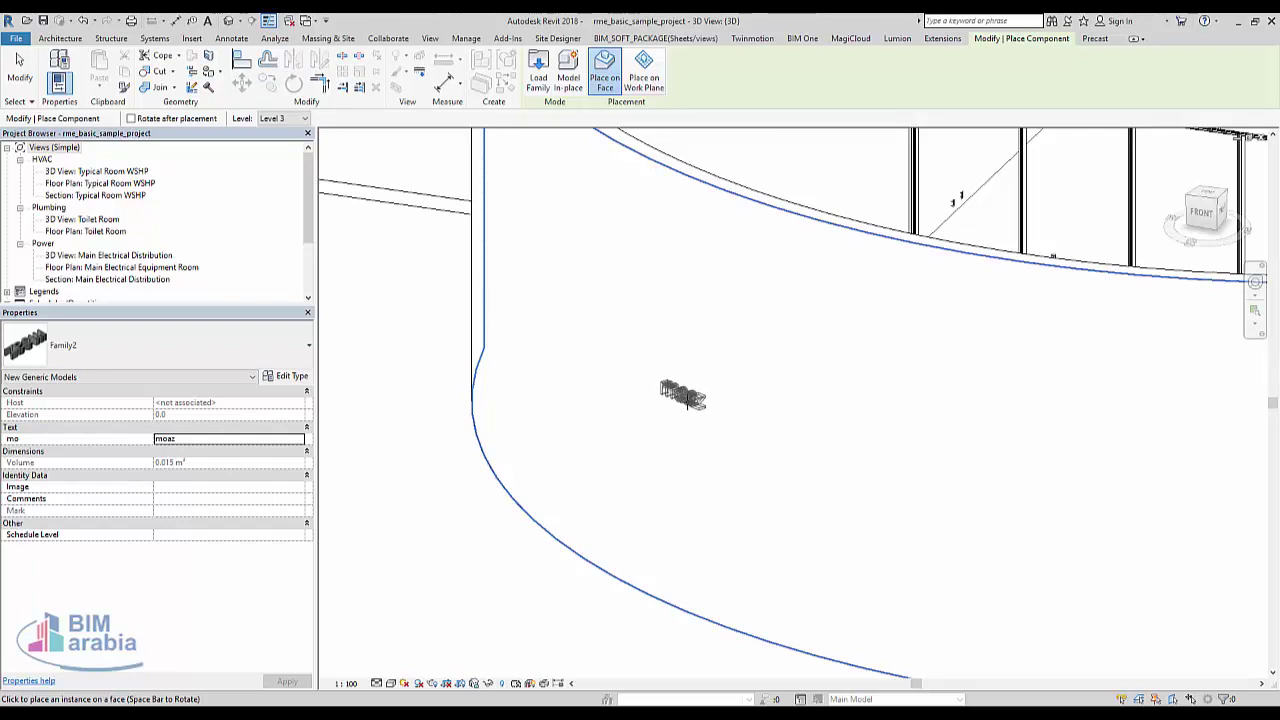
click(683, 397)
key(Escape)
key(Escape)
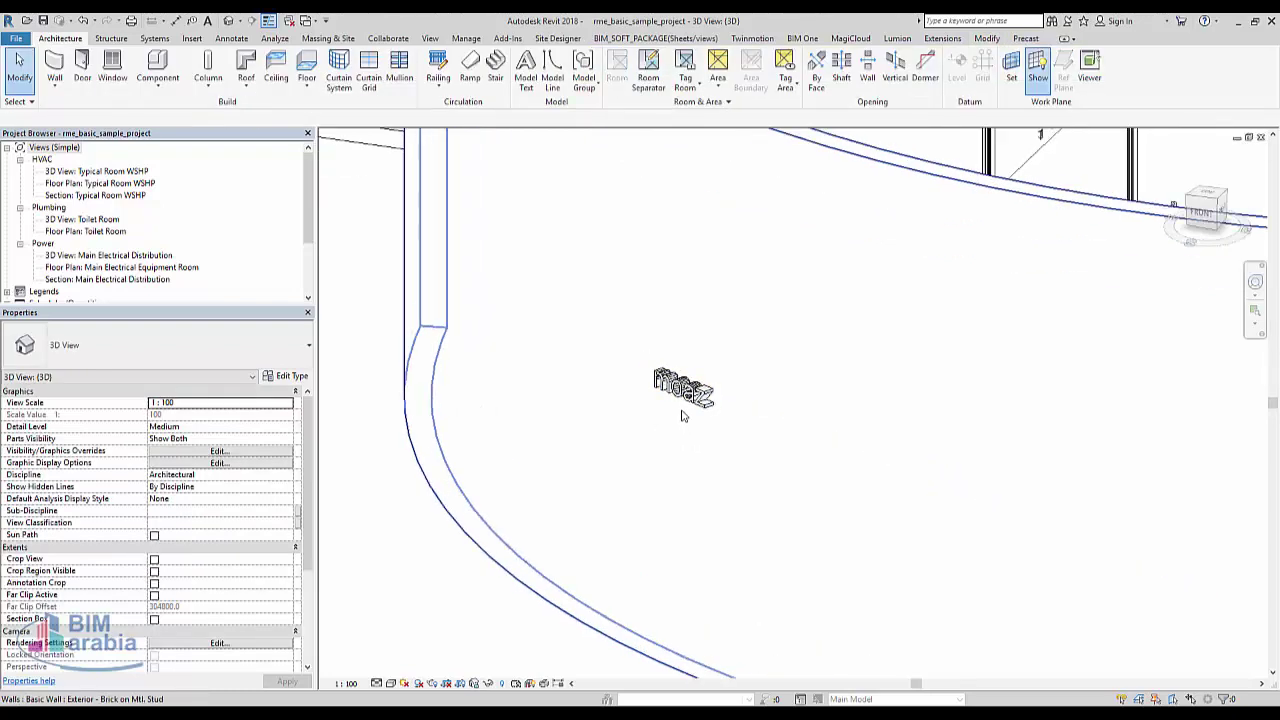
click(683, 395)
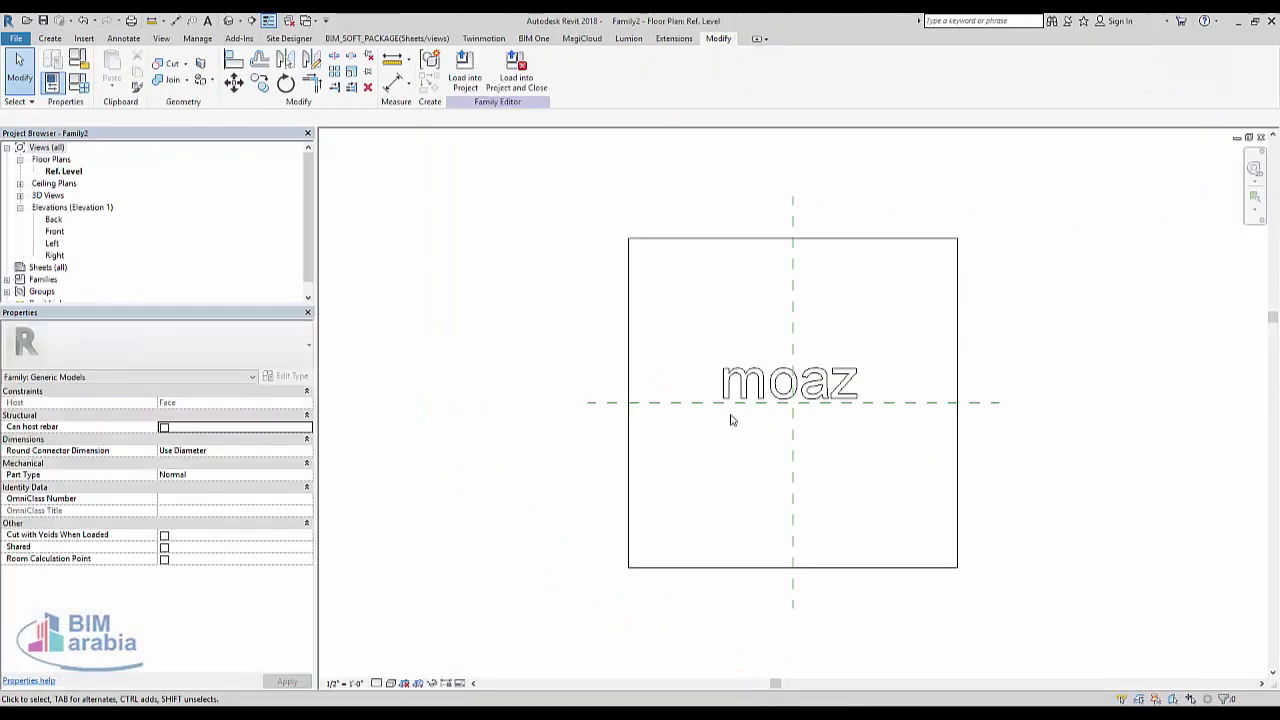
- Increase the model text's Text Size in Type Properties and reload the family into the project
click(752, 404)
click(300, 381)
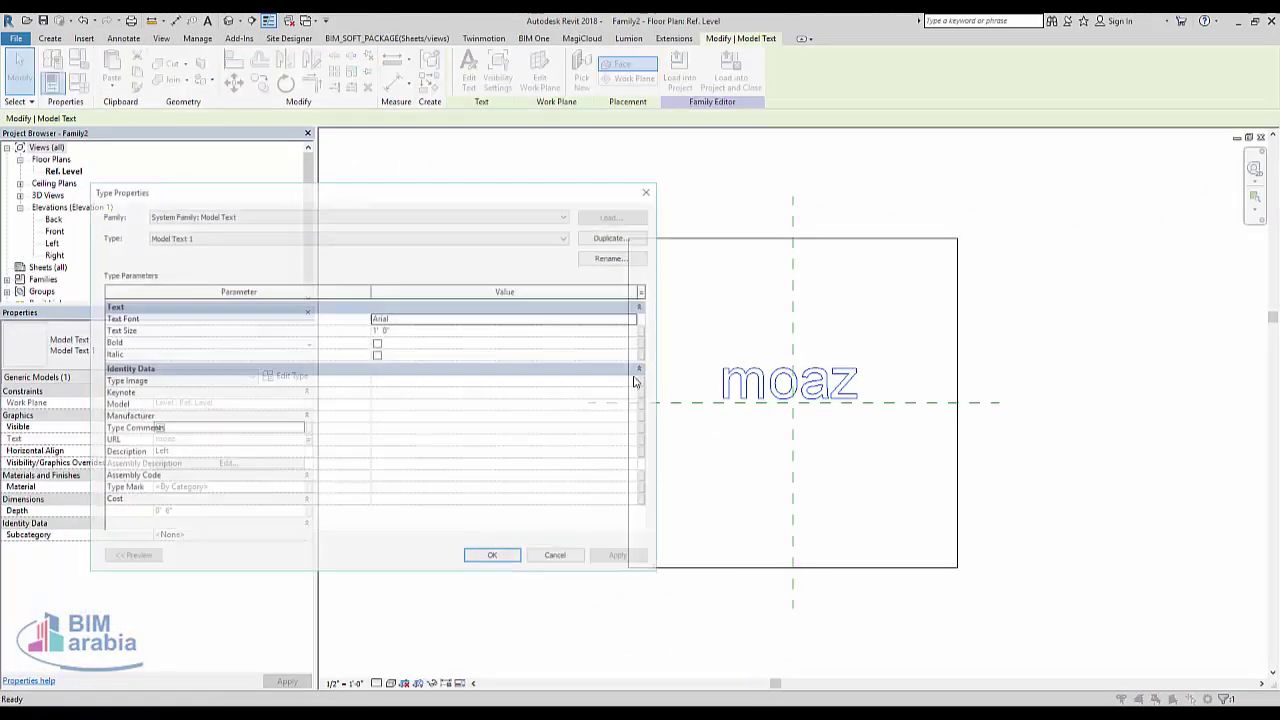
click(415, 333)
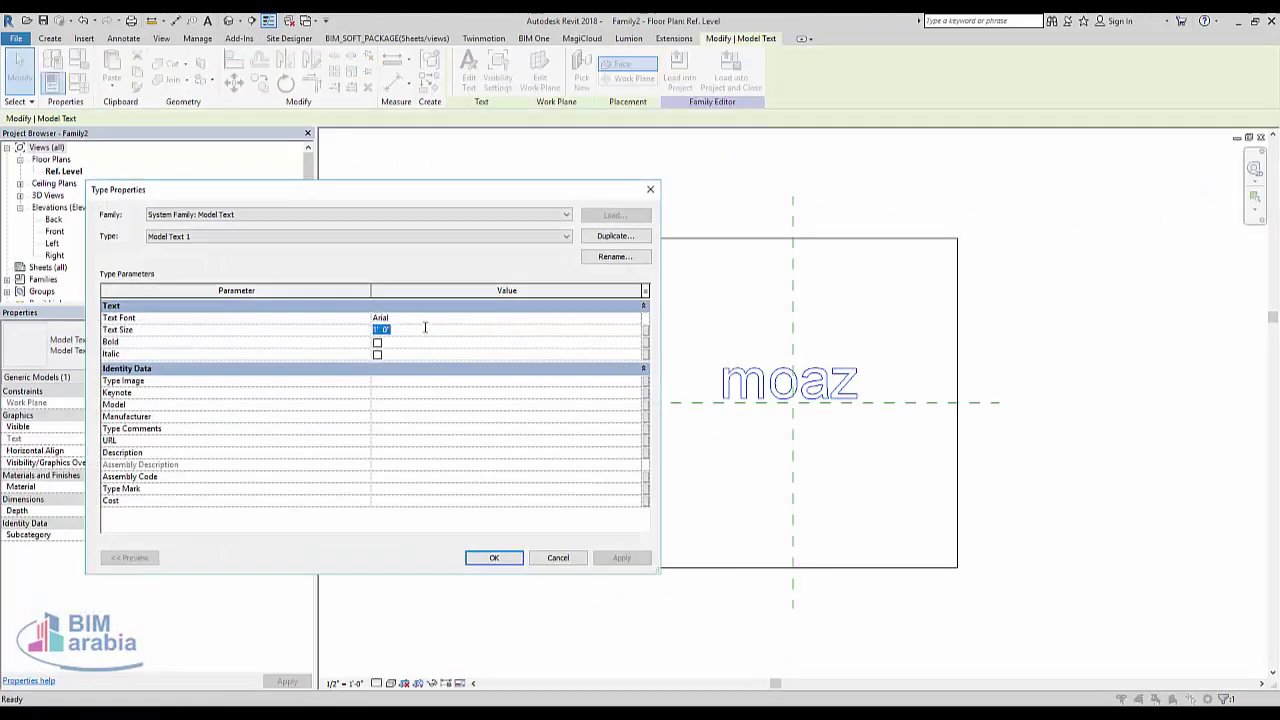
text(5)
click(496, 556)
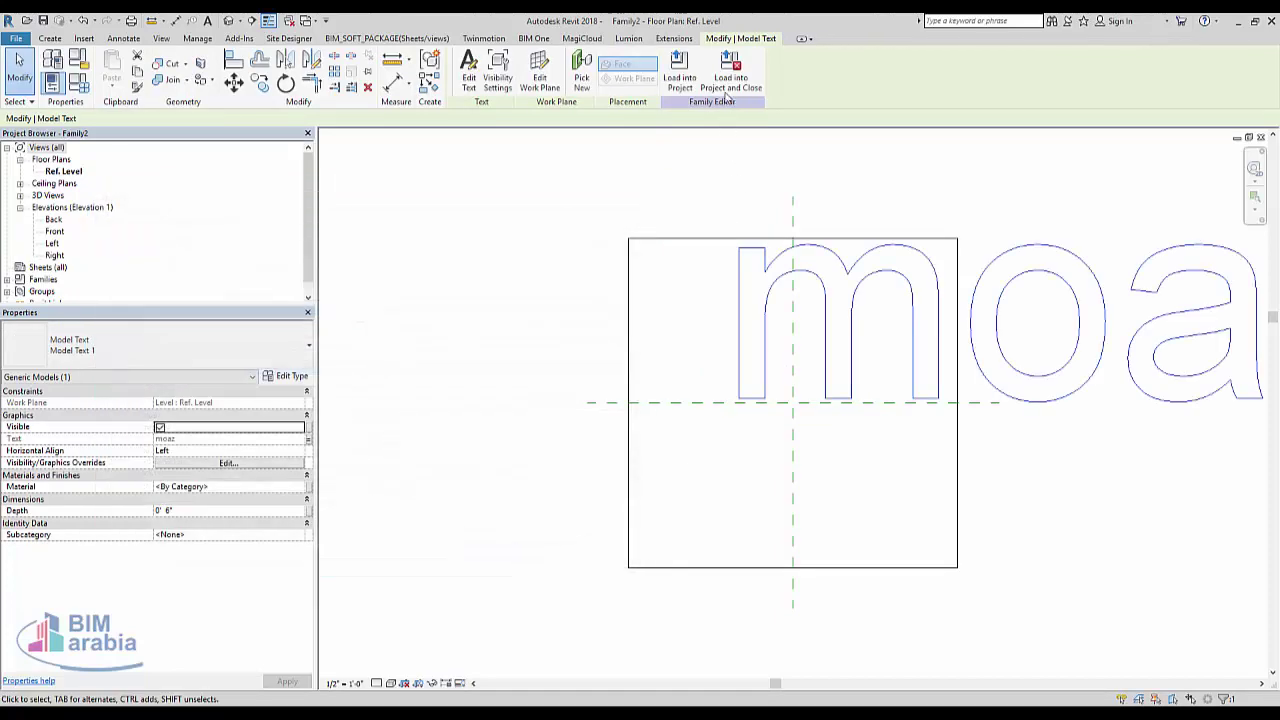
click(729, 75)
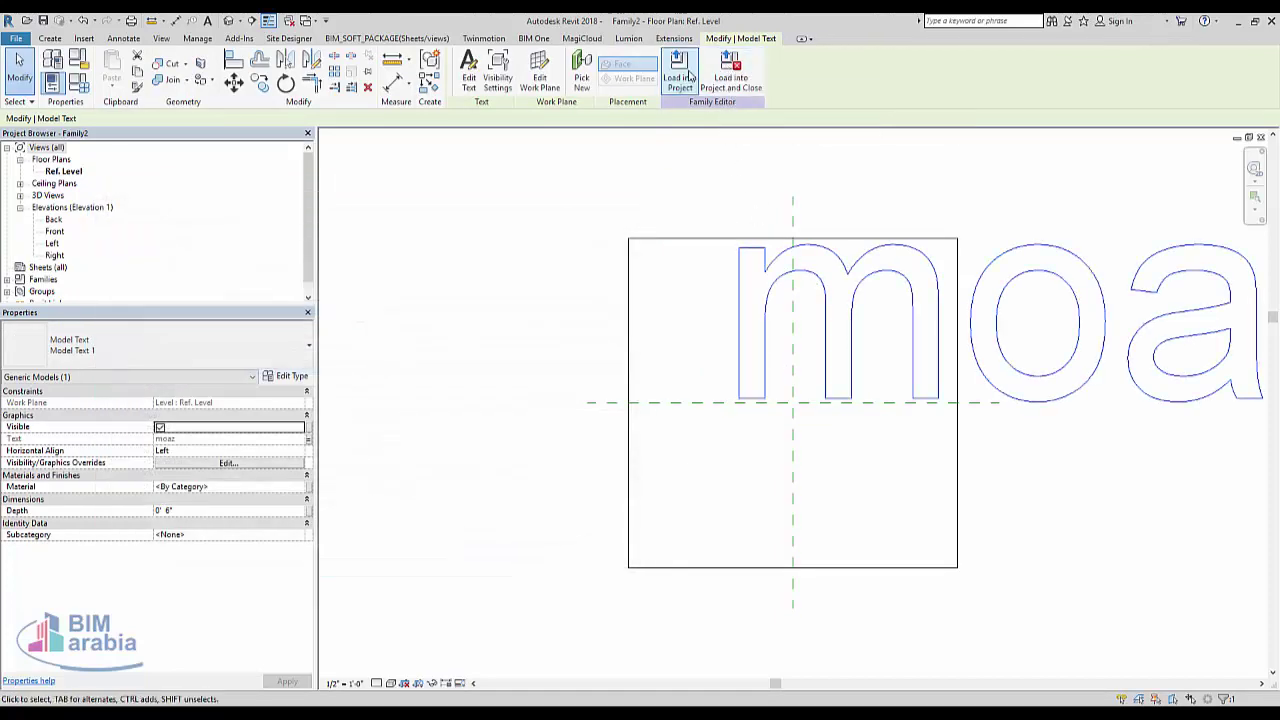
- Overwrite the existing family and its parameter values, then select the wall text
click(612, 360)
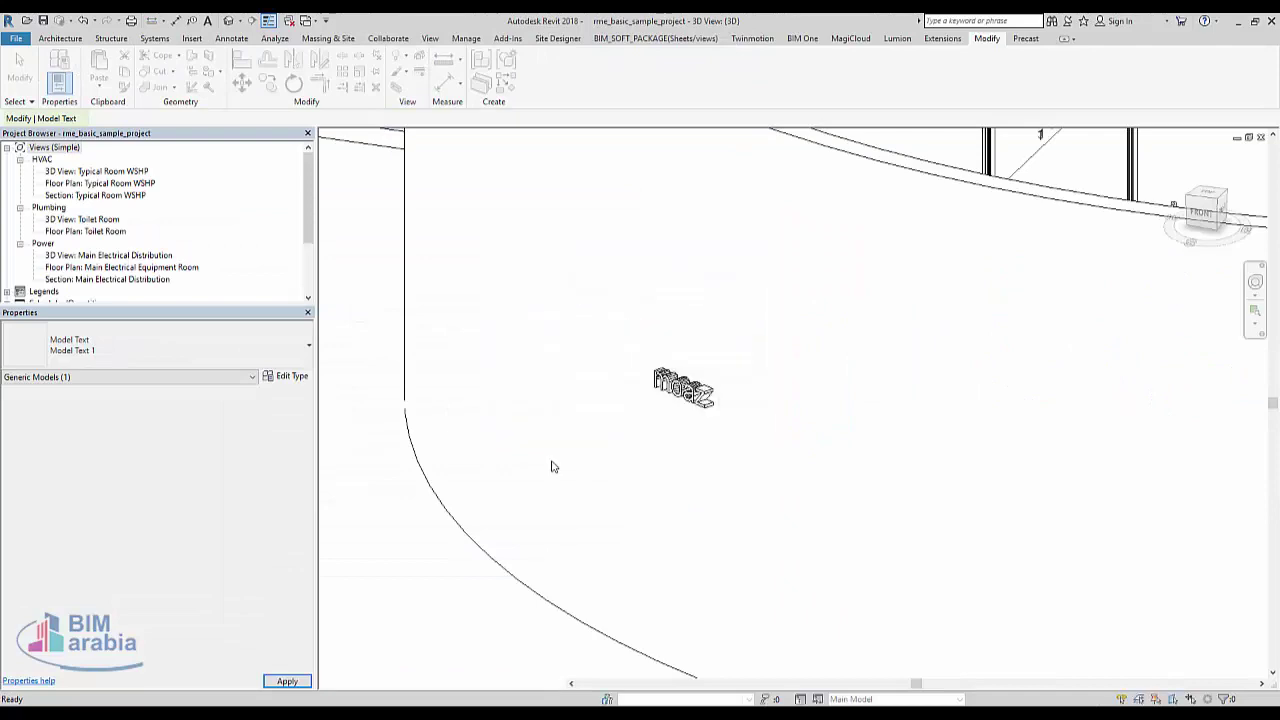
scroll(551, 463, up, 5)
scroll(660, 426, down, 2)
click(716, 418)
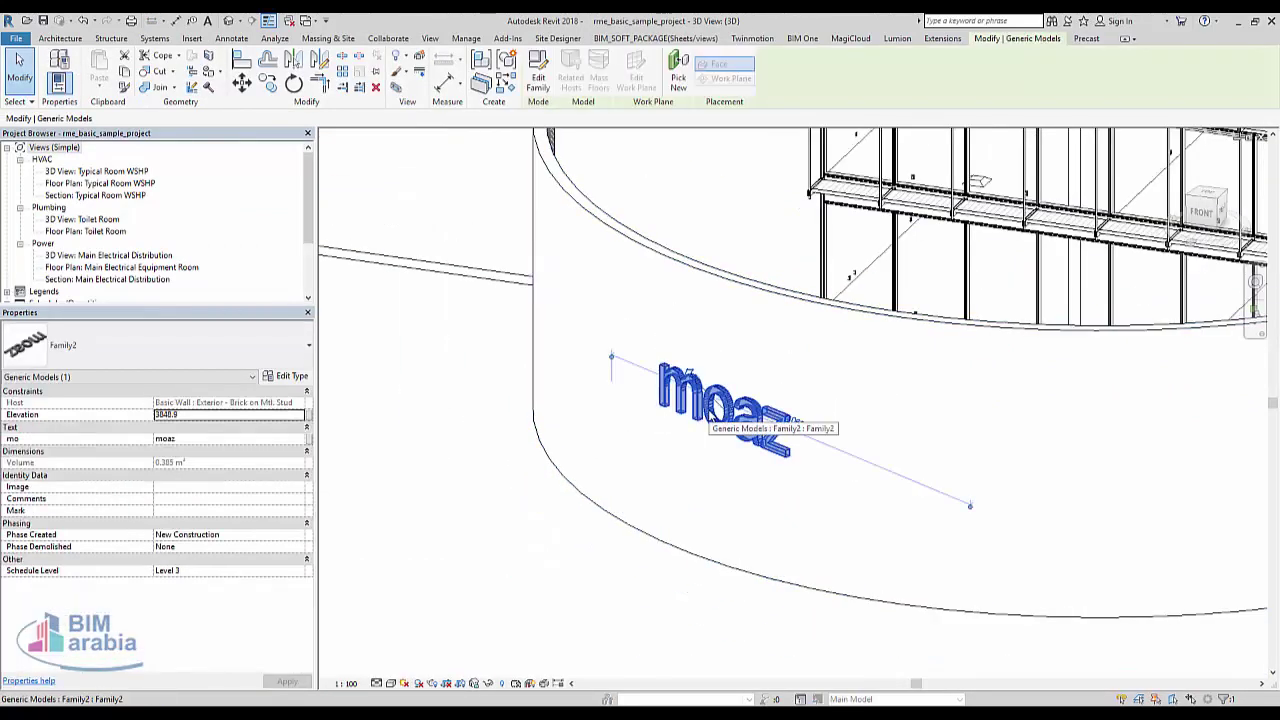
- Change the wall text's mo value to 'm'
click(308, 441)
click(719, 479)
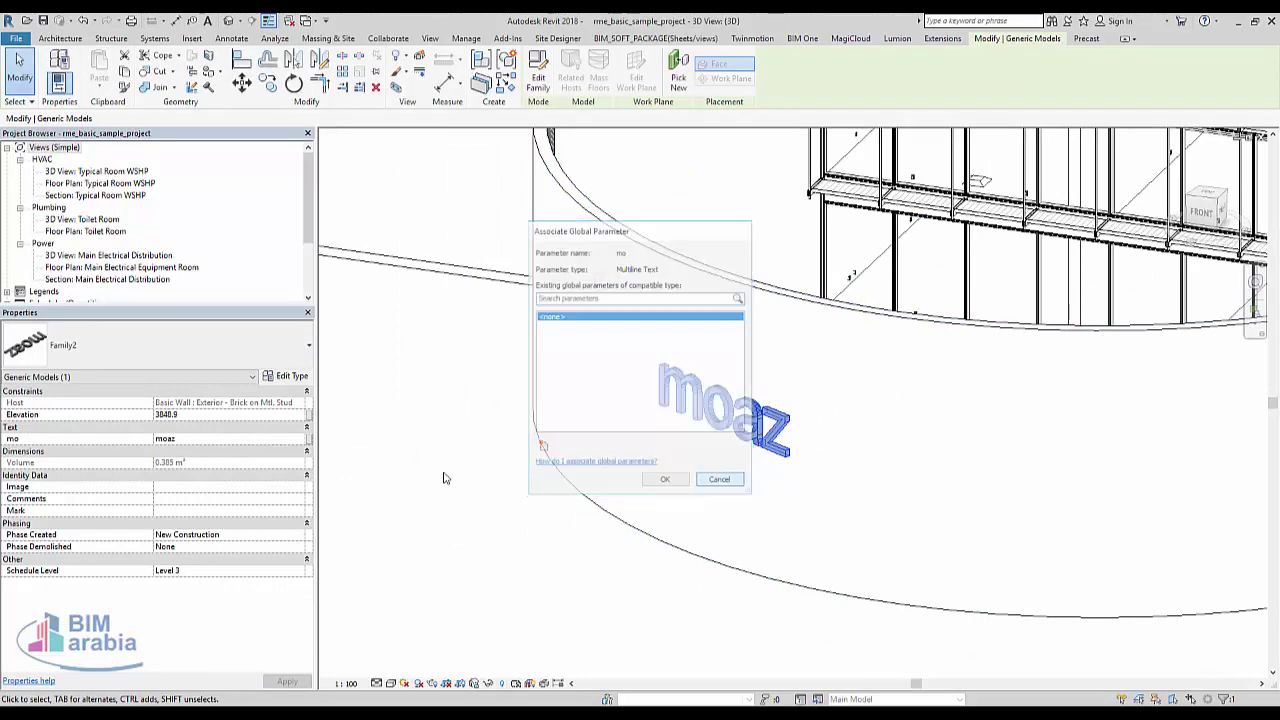
click(229, 443)
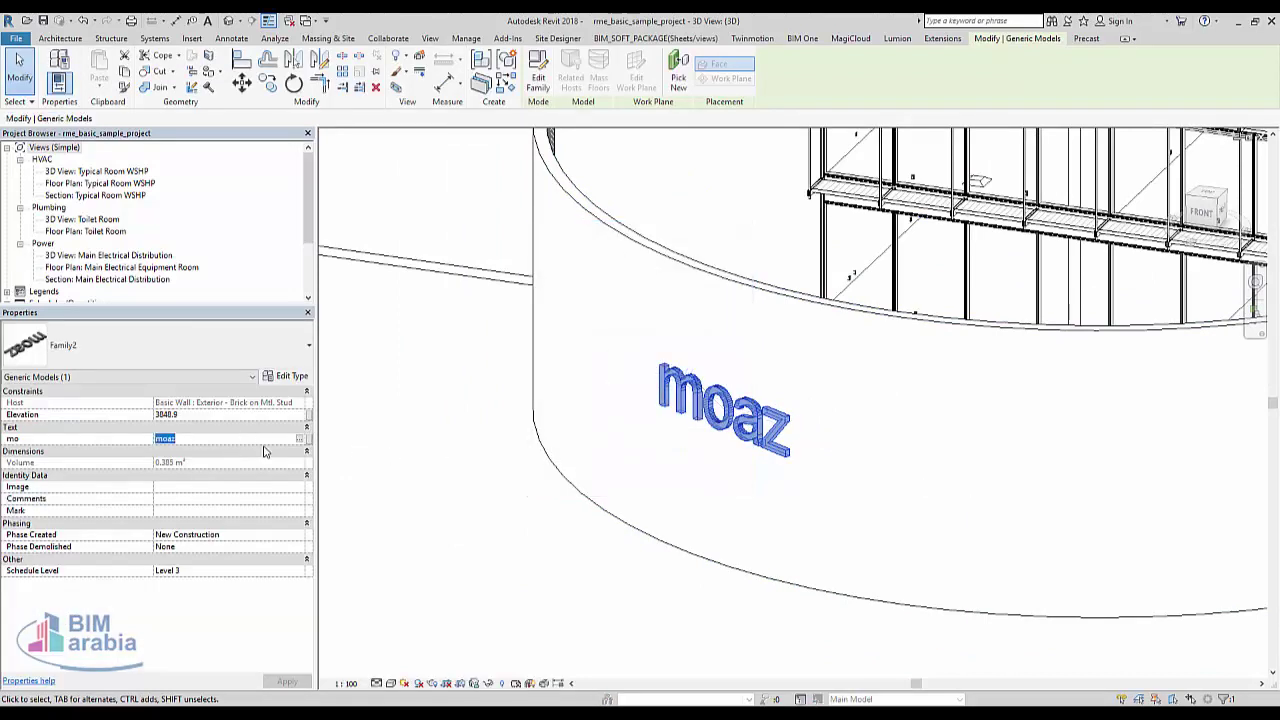
click(254, 442)
click(300, 438)
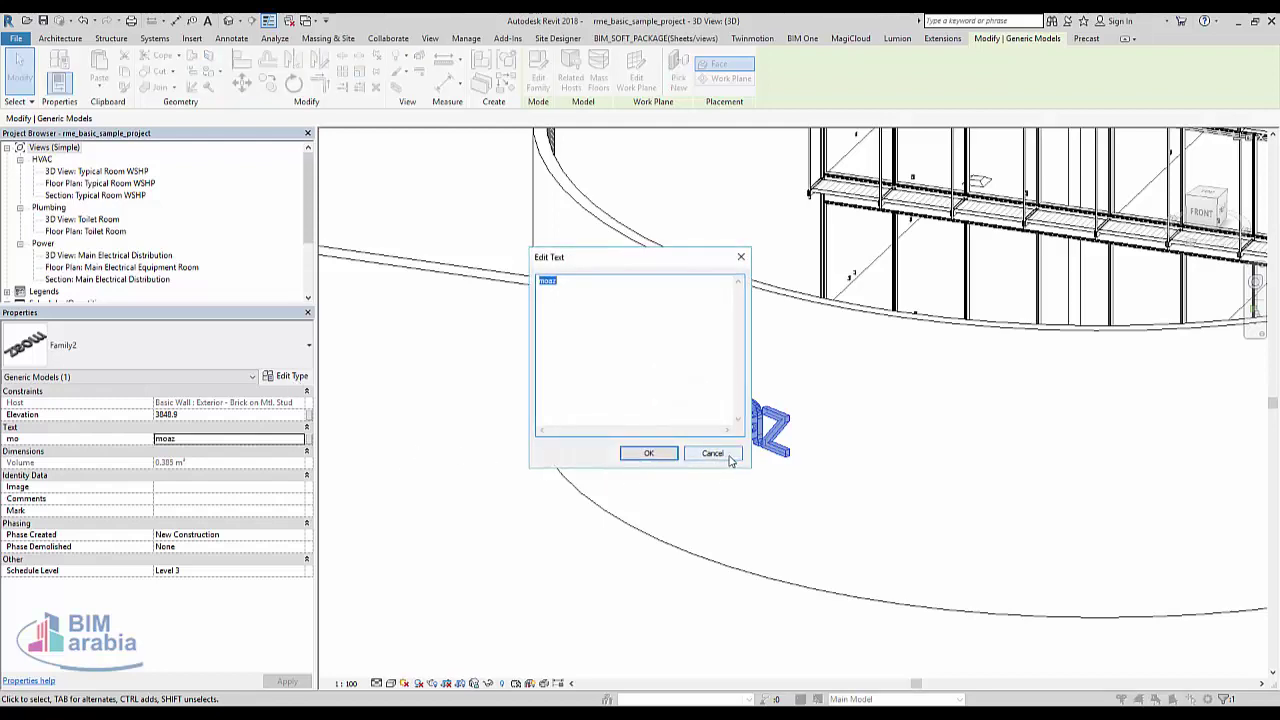
text(m)
click(648, 453)
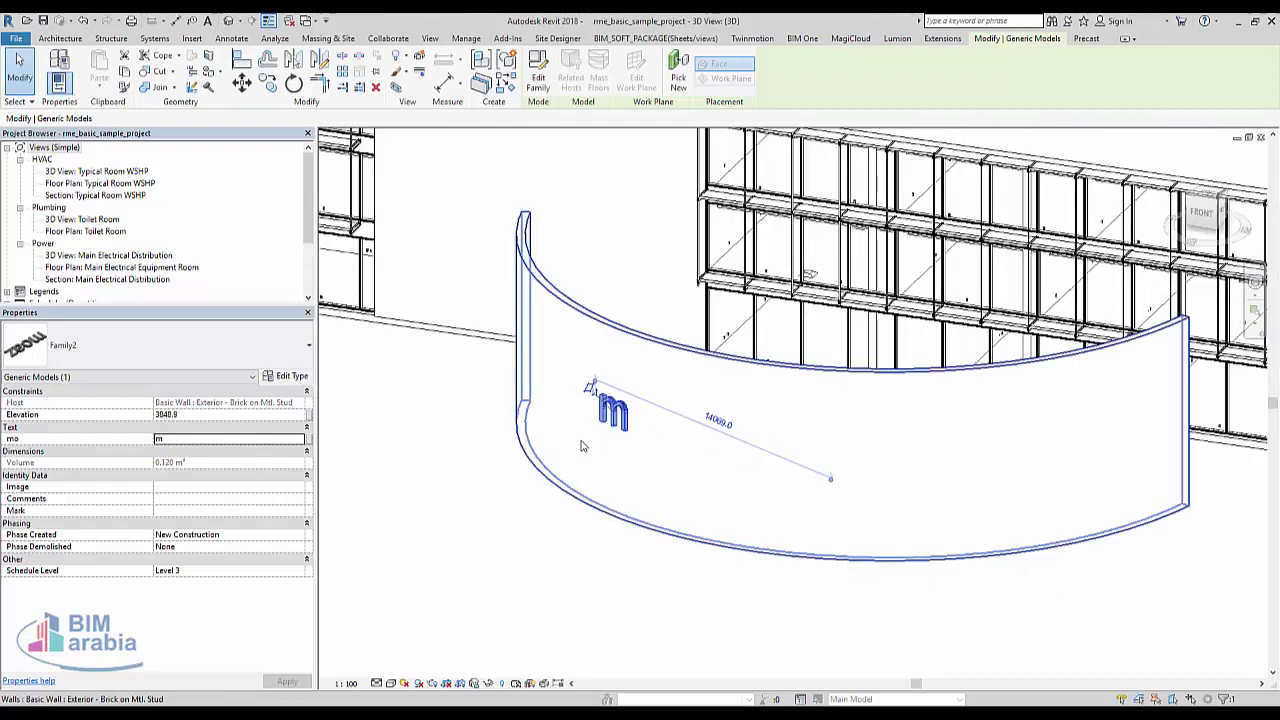
- Use Create Similar to place more 'm' text copies along the curved wall
right_click(608, 409)
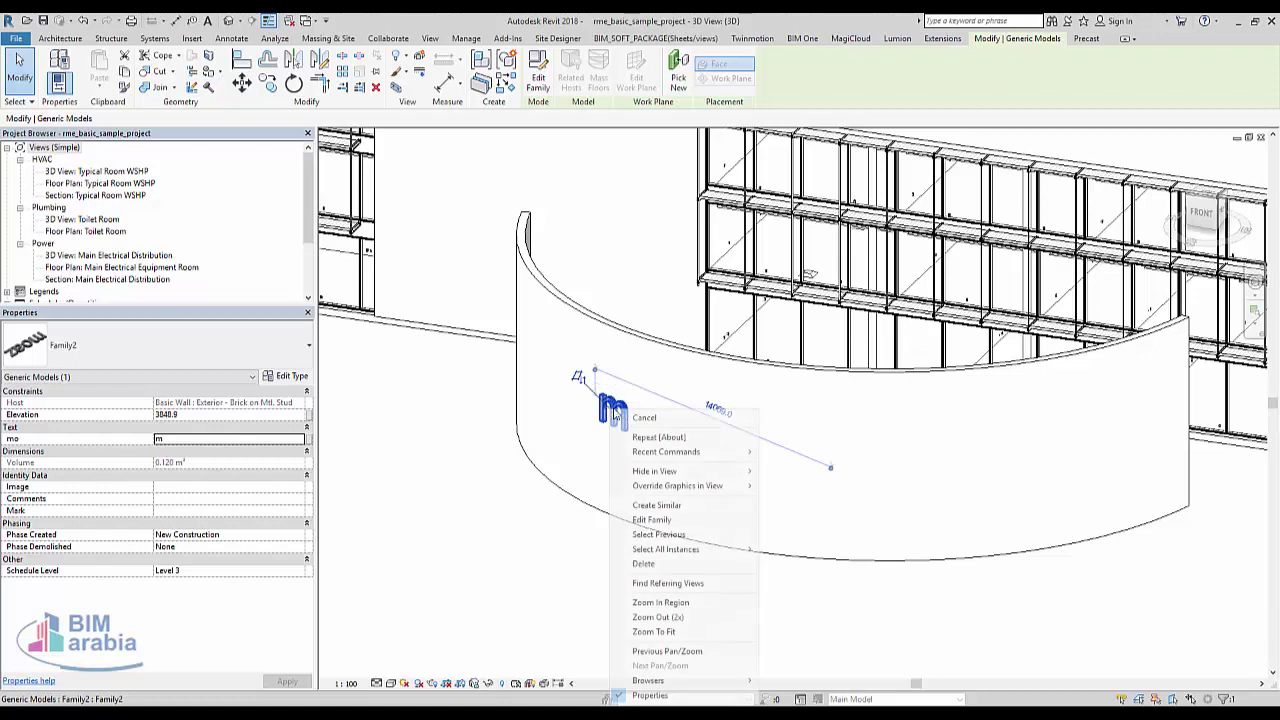
click(688, 505)
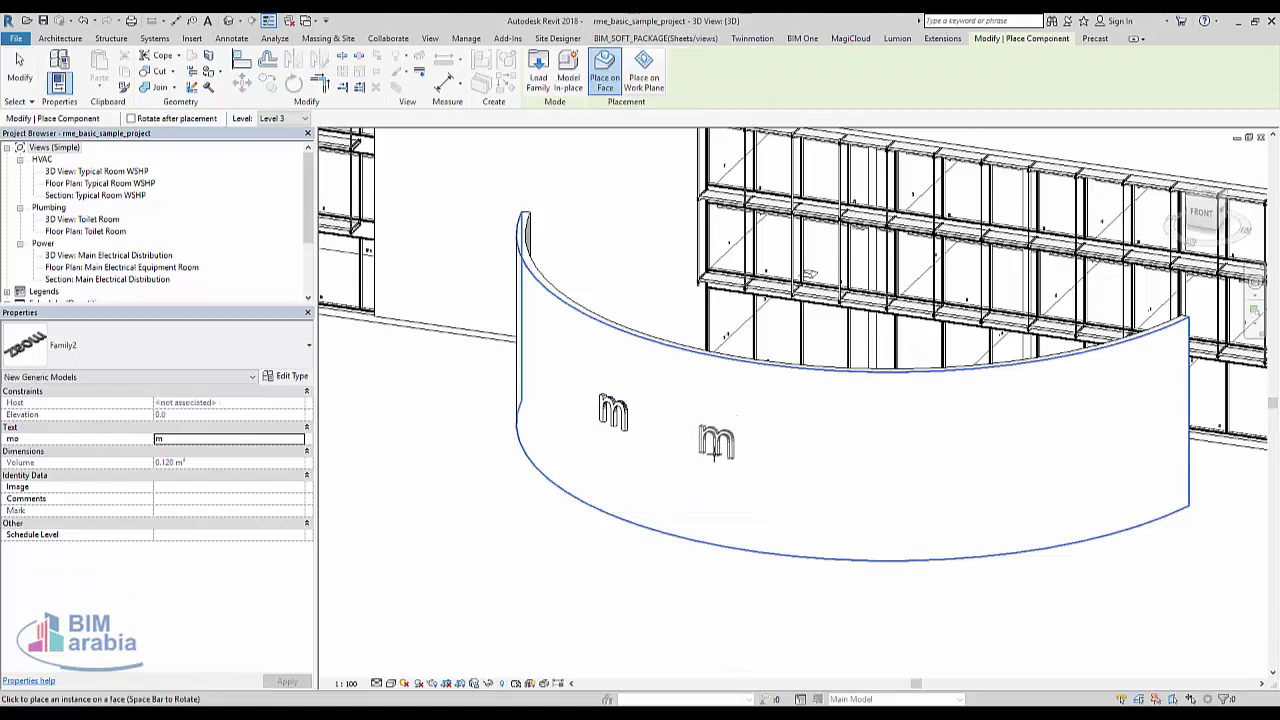
click(706, 445)
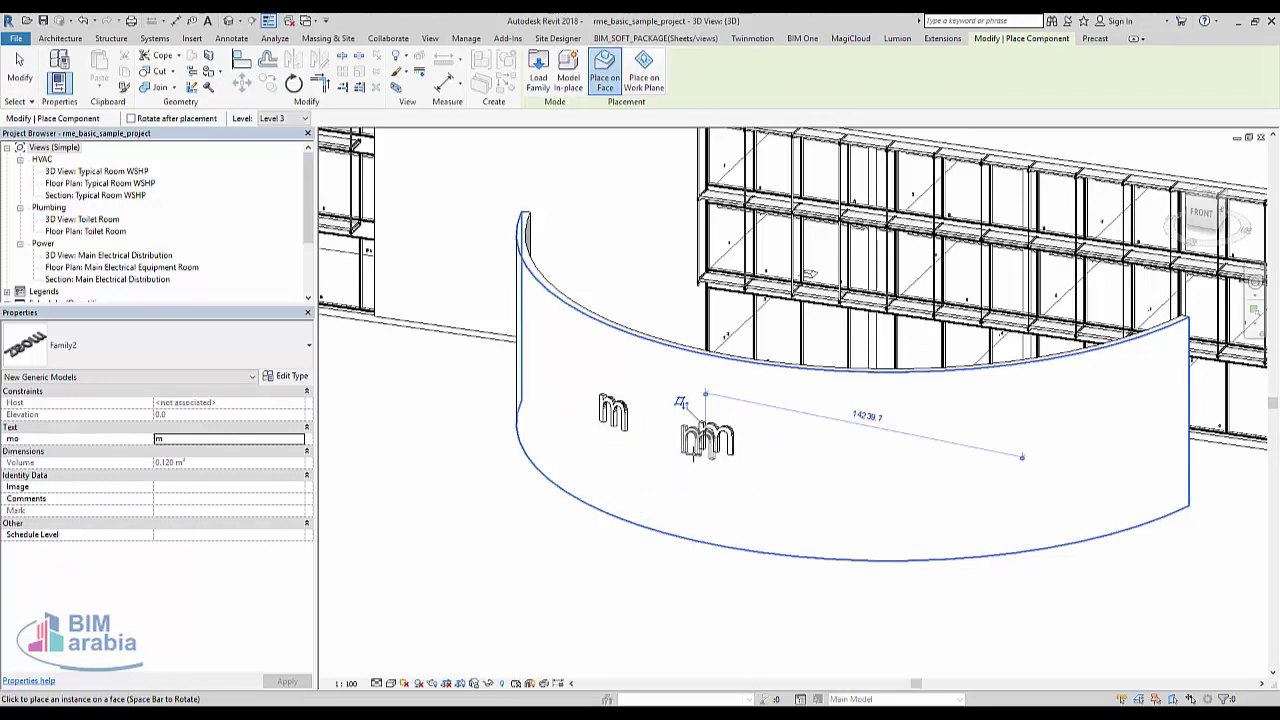
click(897, 452)
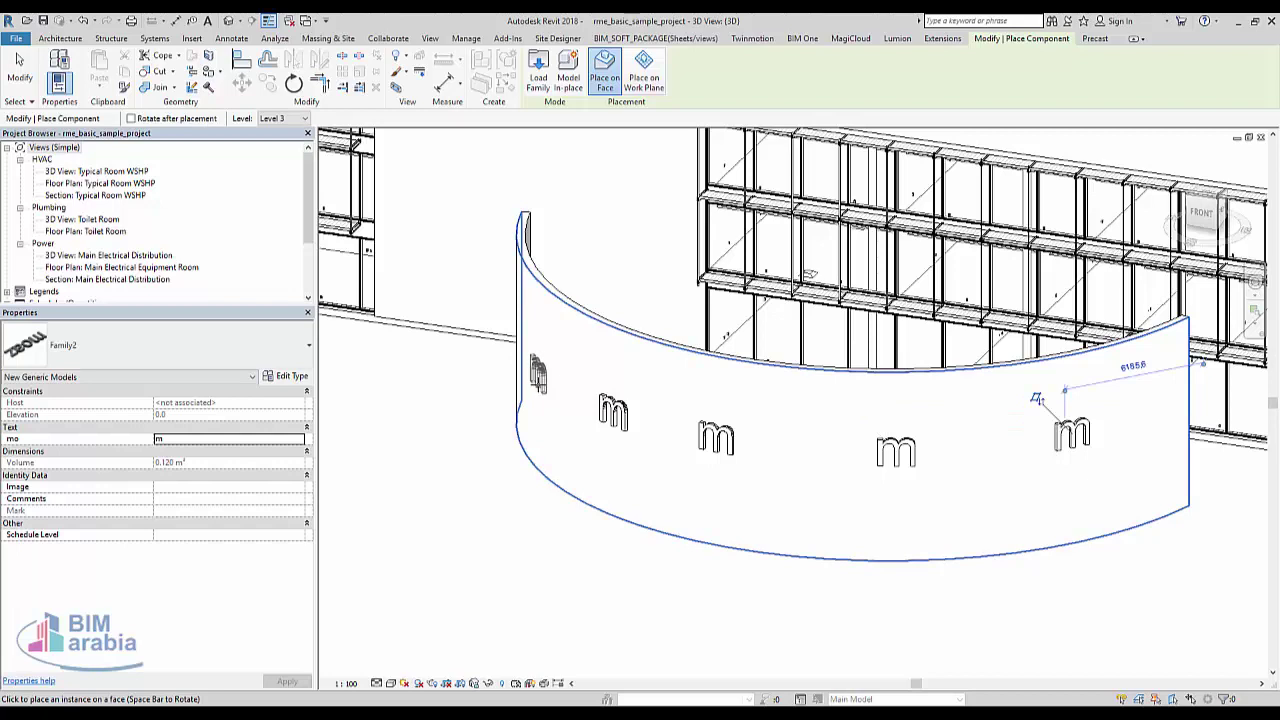
- Change the leftmost wall text's mo value to 'w'
key(Escape)
key(Escape)
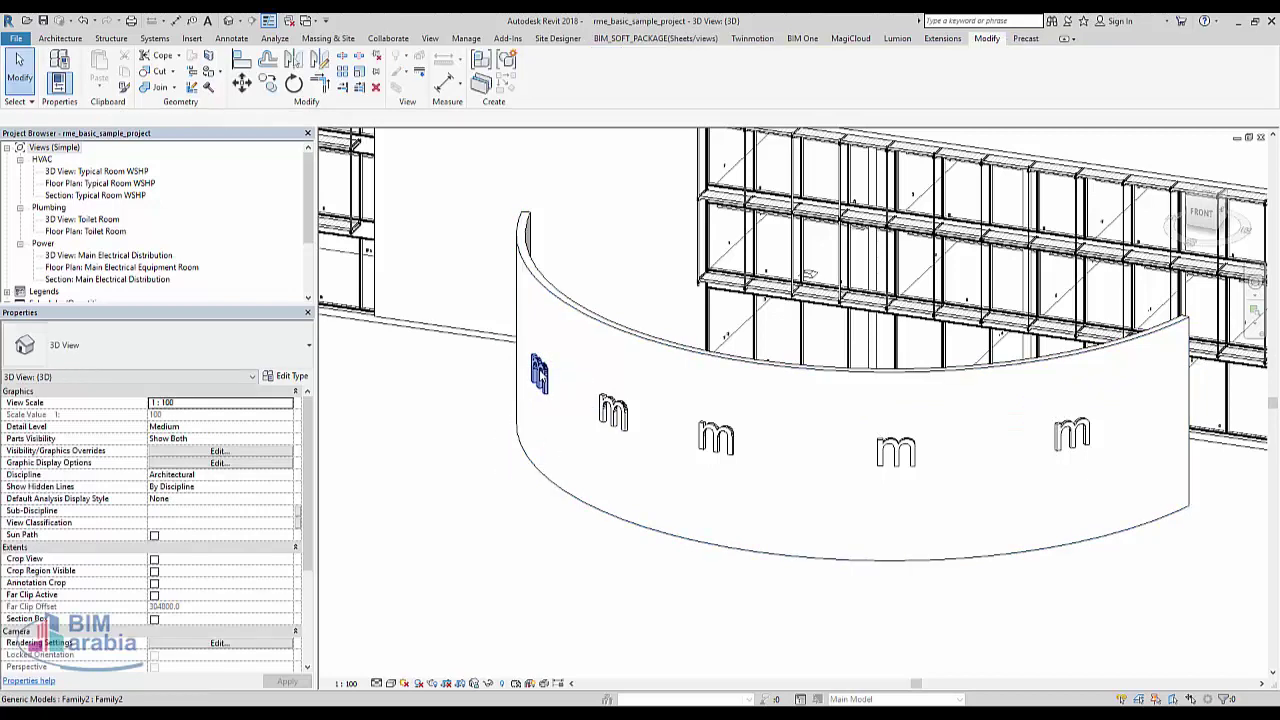
click(538, 372)
click(250, 440)
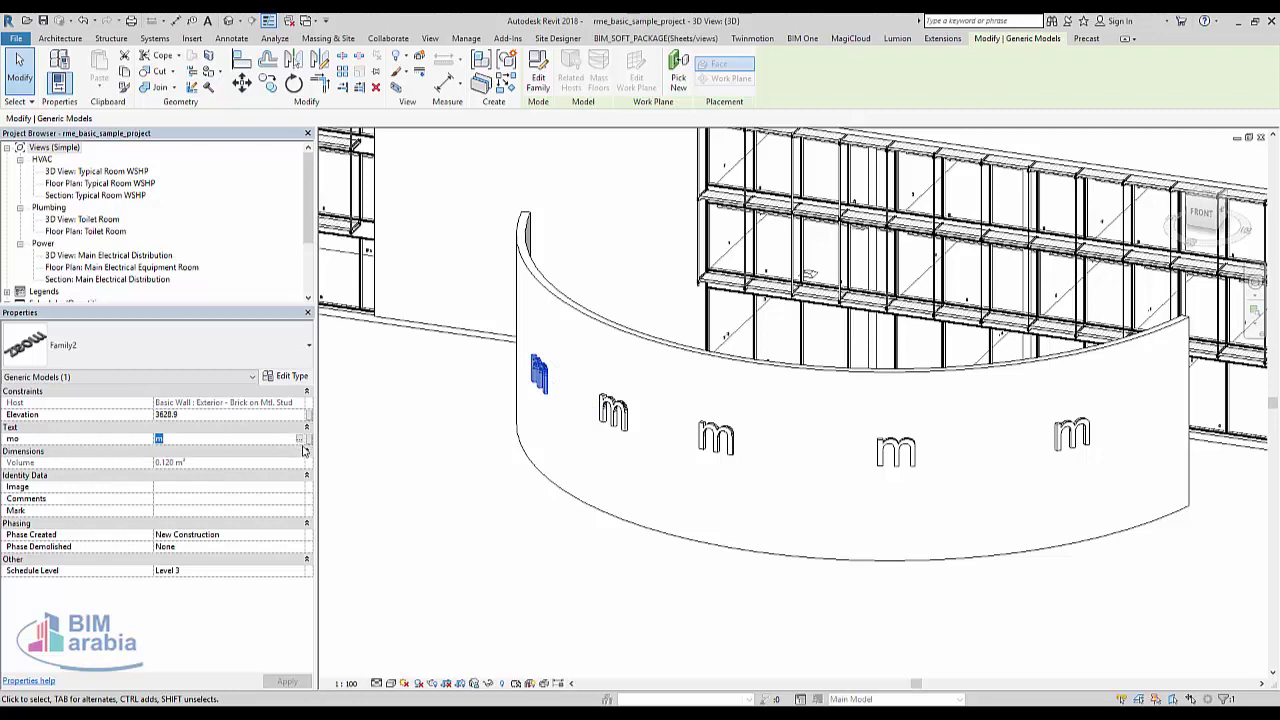
click(299, 439)
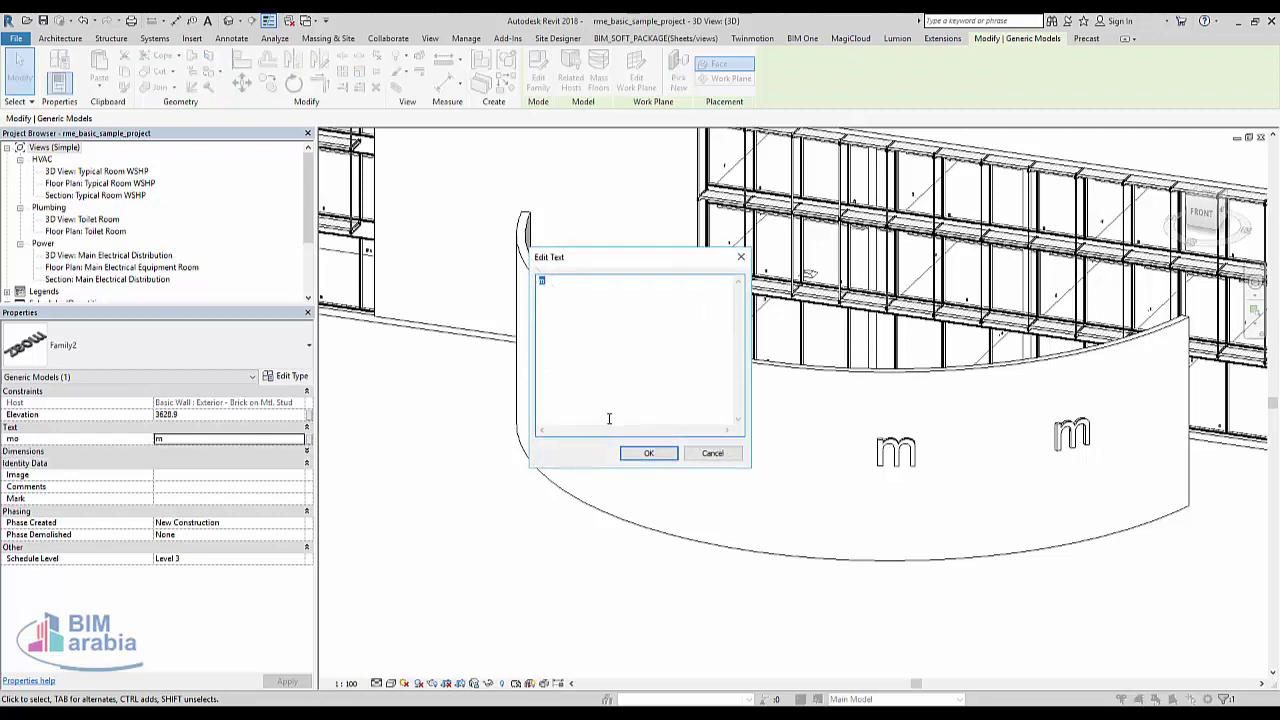
text(w)
click(648, 453)
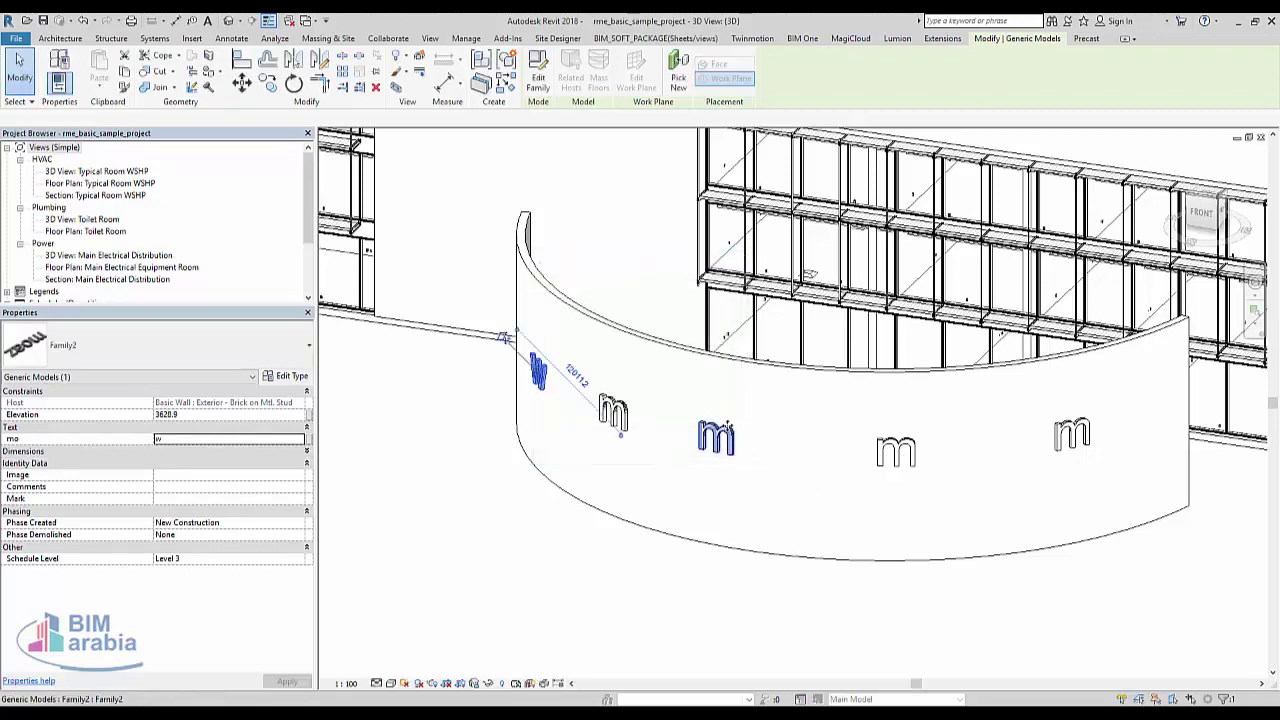
- Change another 'm' text copy's mo value to 'ee'
click(715, 437)
click(230, 439)
click(299, 439)
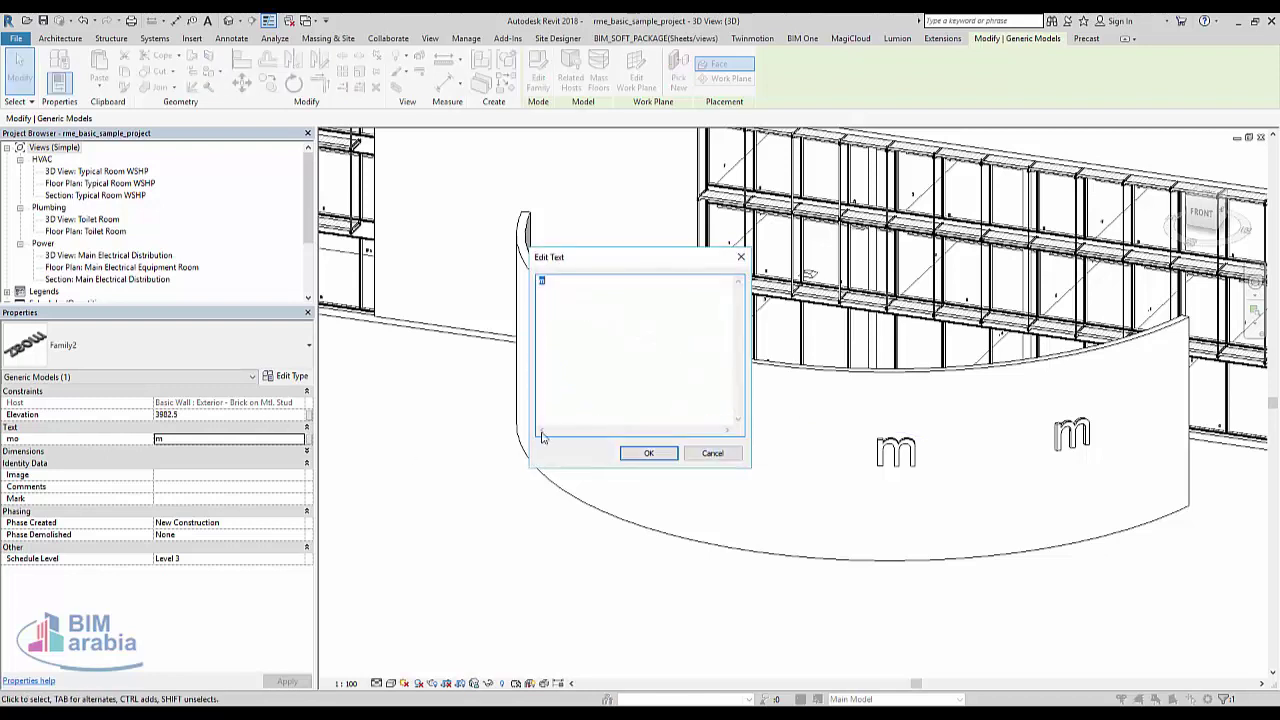
click(648, 453)
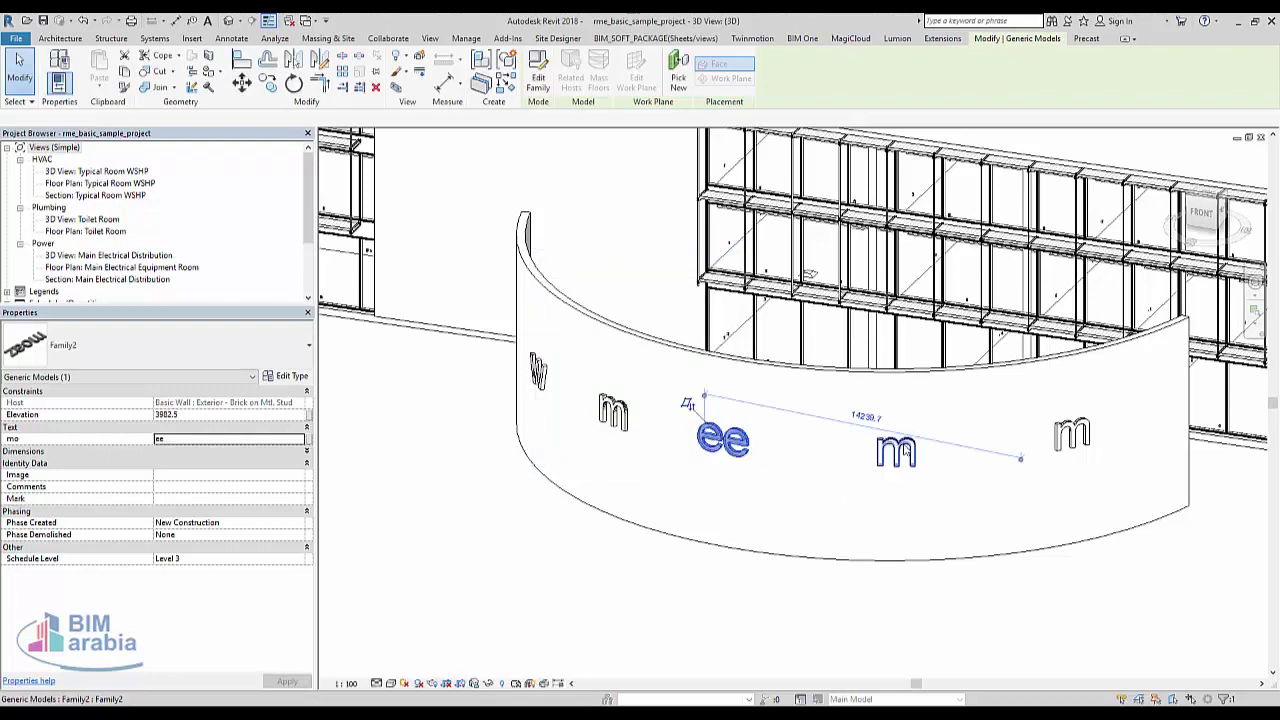
- Set the latest copy's mo text to 'ewe' and check the curved wall
click(308, 439)
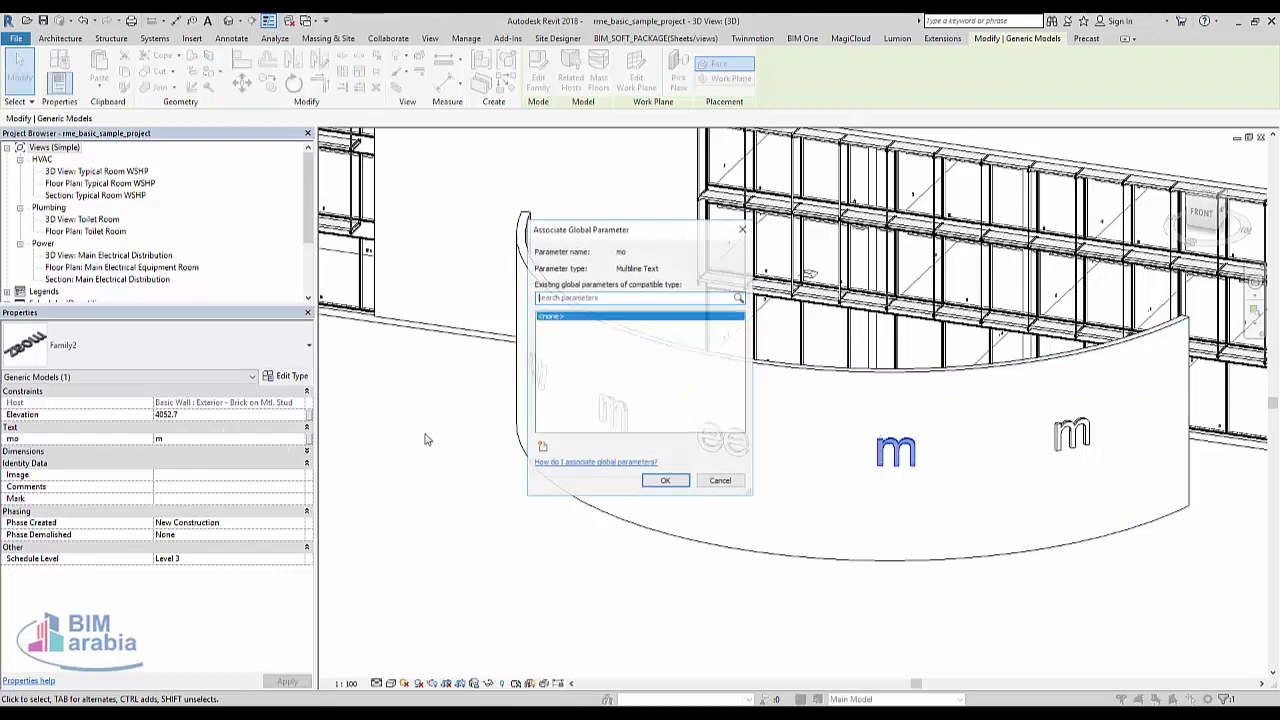
click(712, 483)
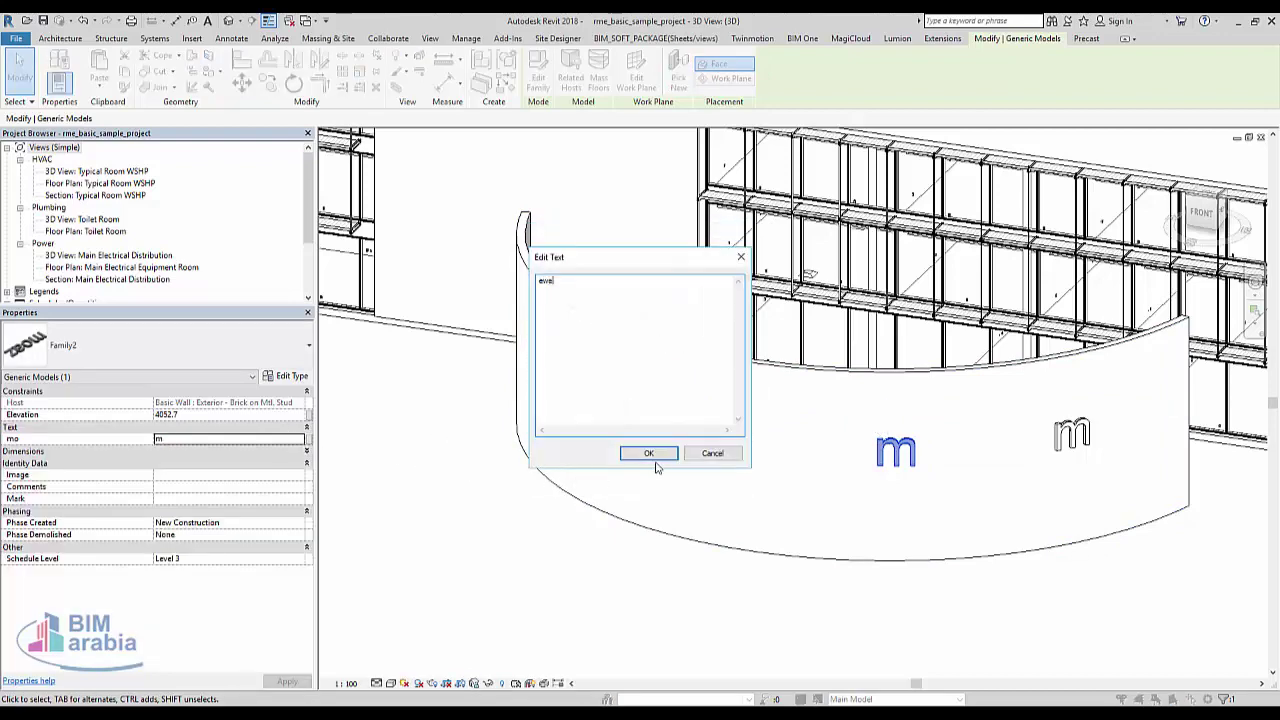
click(655, 462)
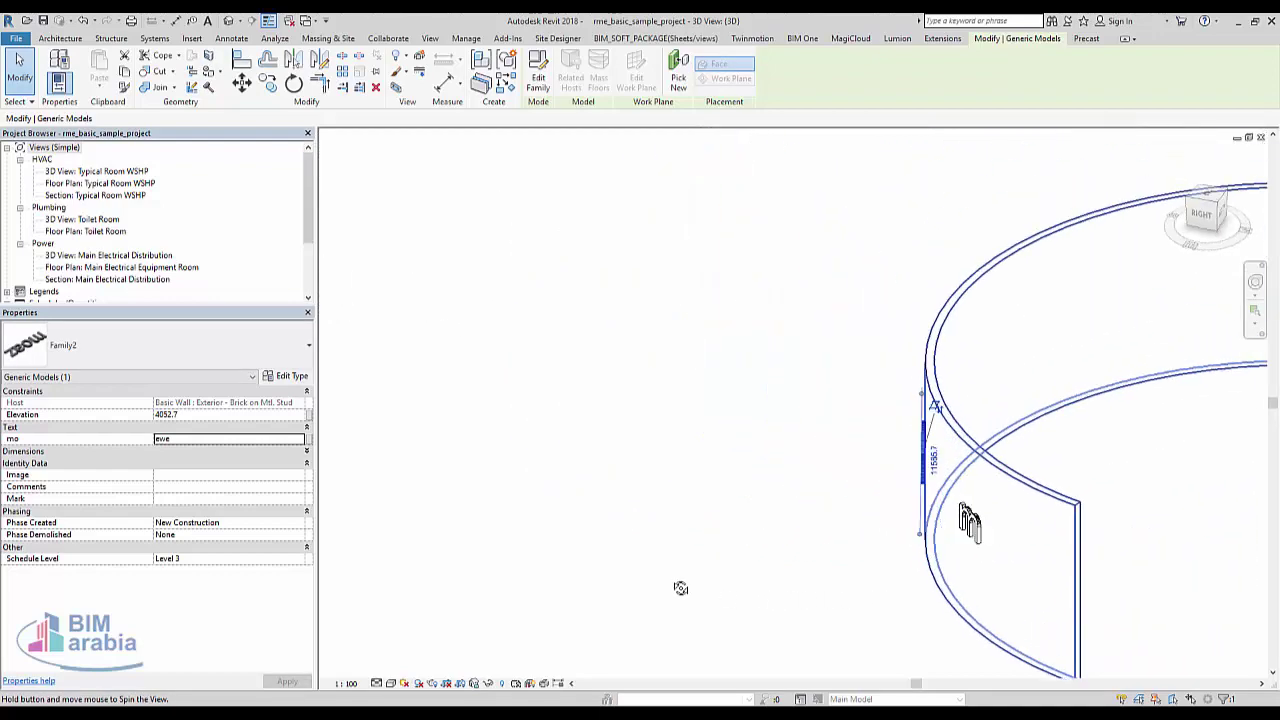
mouse_move(866, 583)
shift+middle_down()
mouse_move(919, 592)
mouse_move(1086, 543)
shift+middle_up()
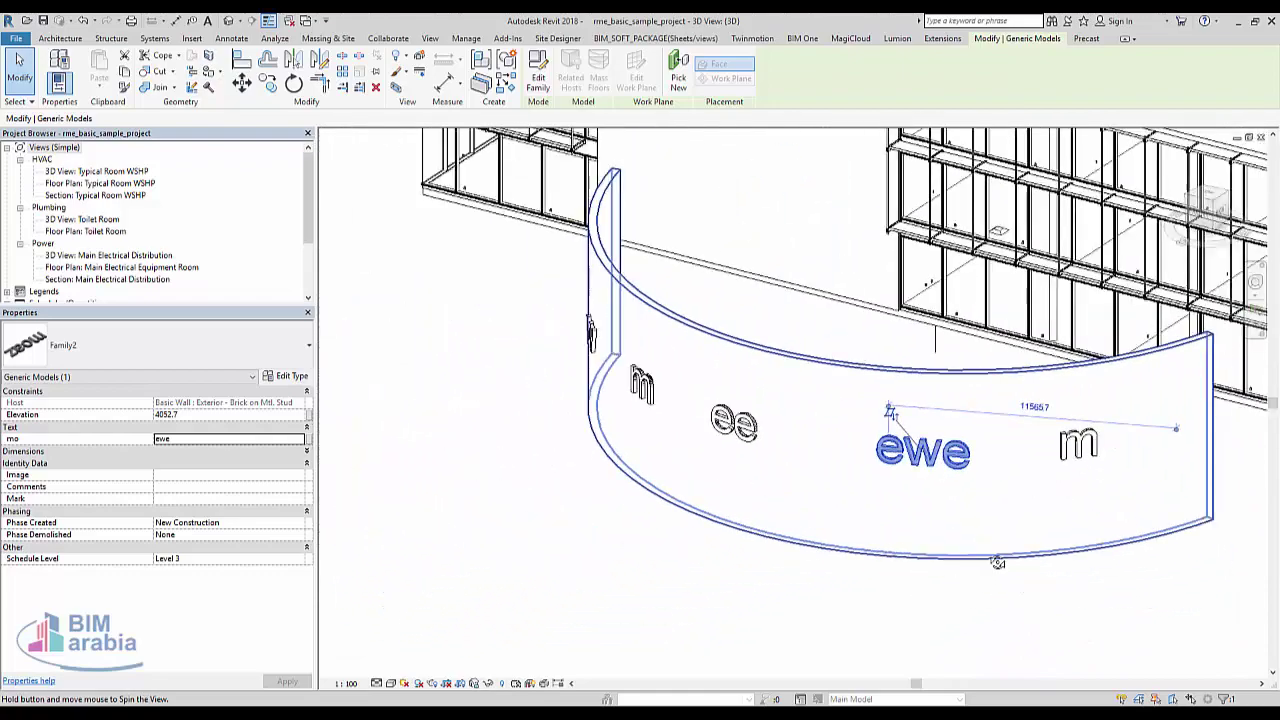